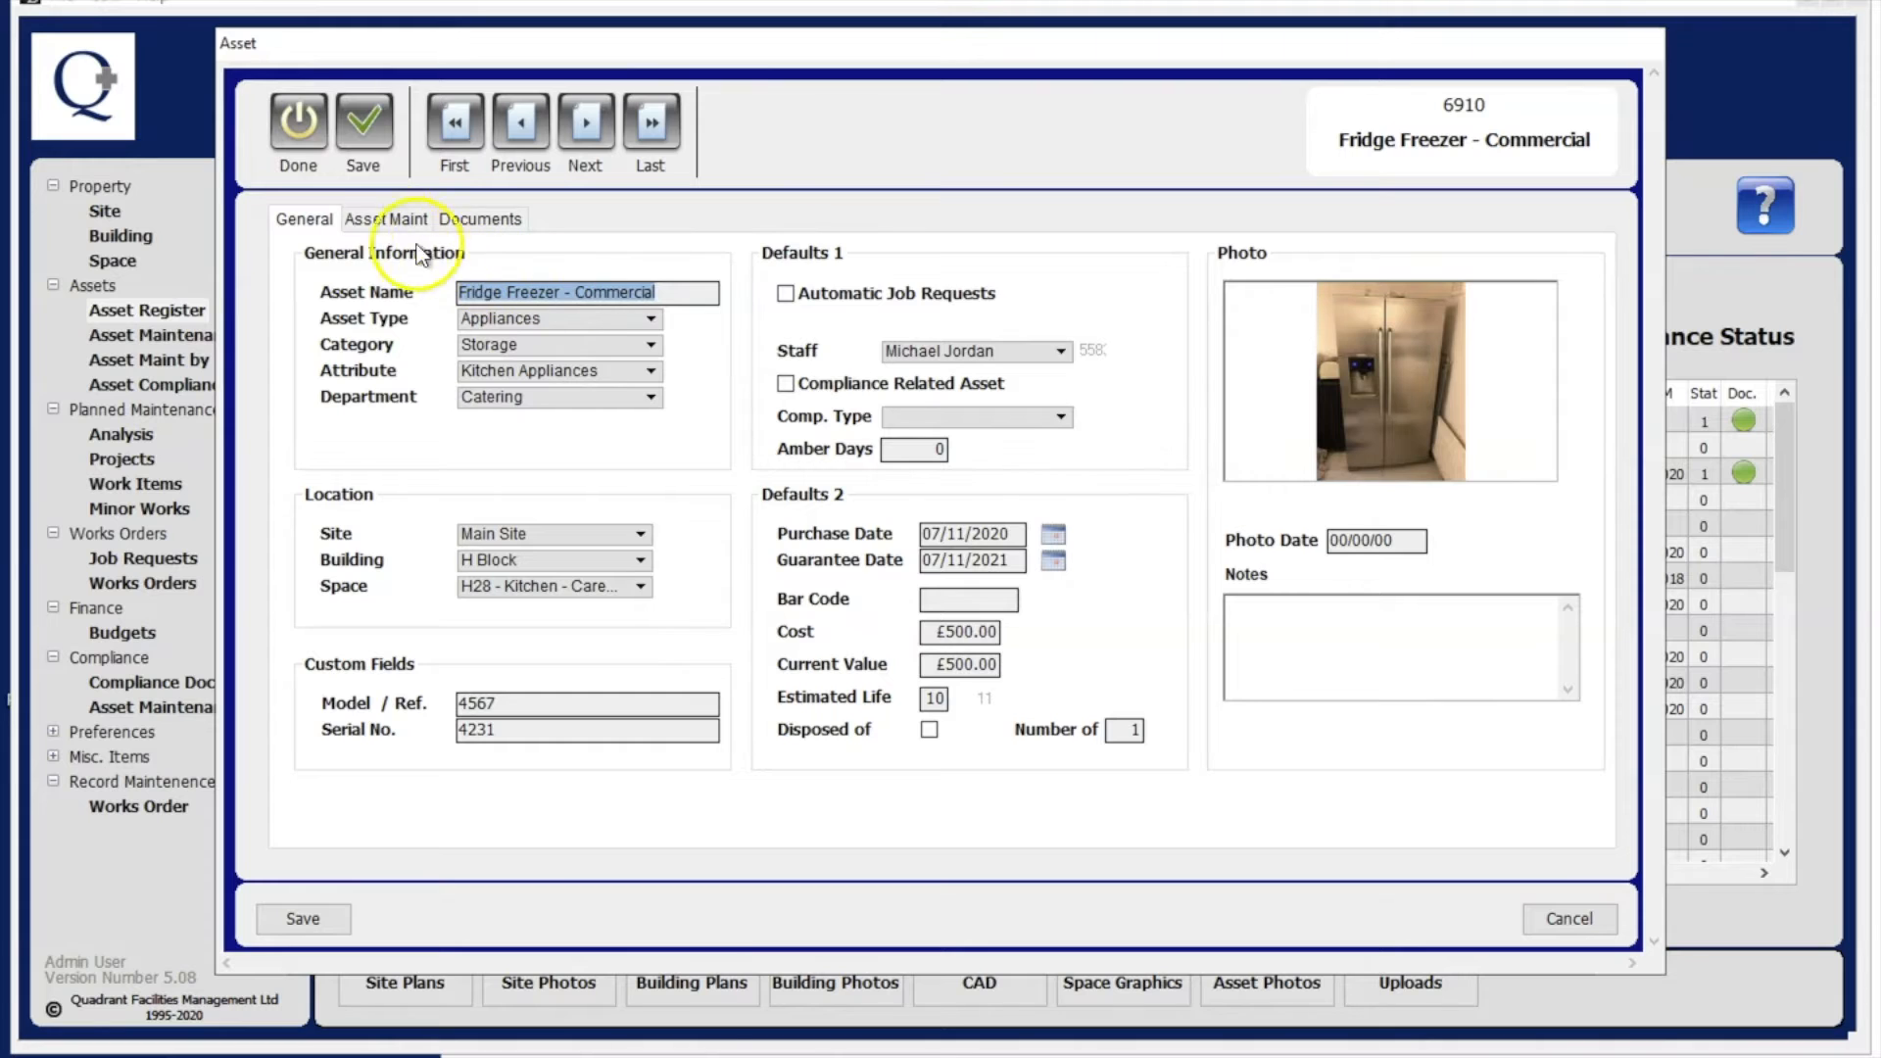
# Add a maintenance record to the Fridge Freezer - Commercial asset, due 21/11/2020 with an auto JR lead time of 7 days.
pyautogui.click(391, 222)
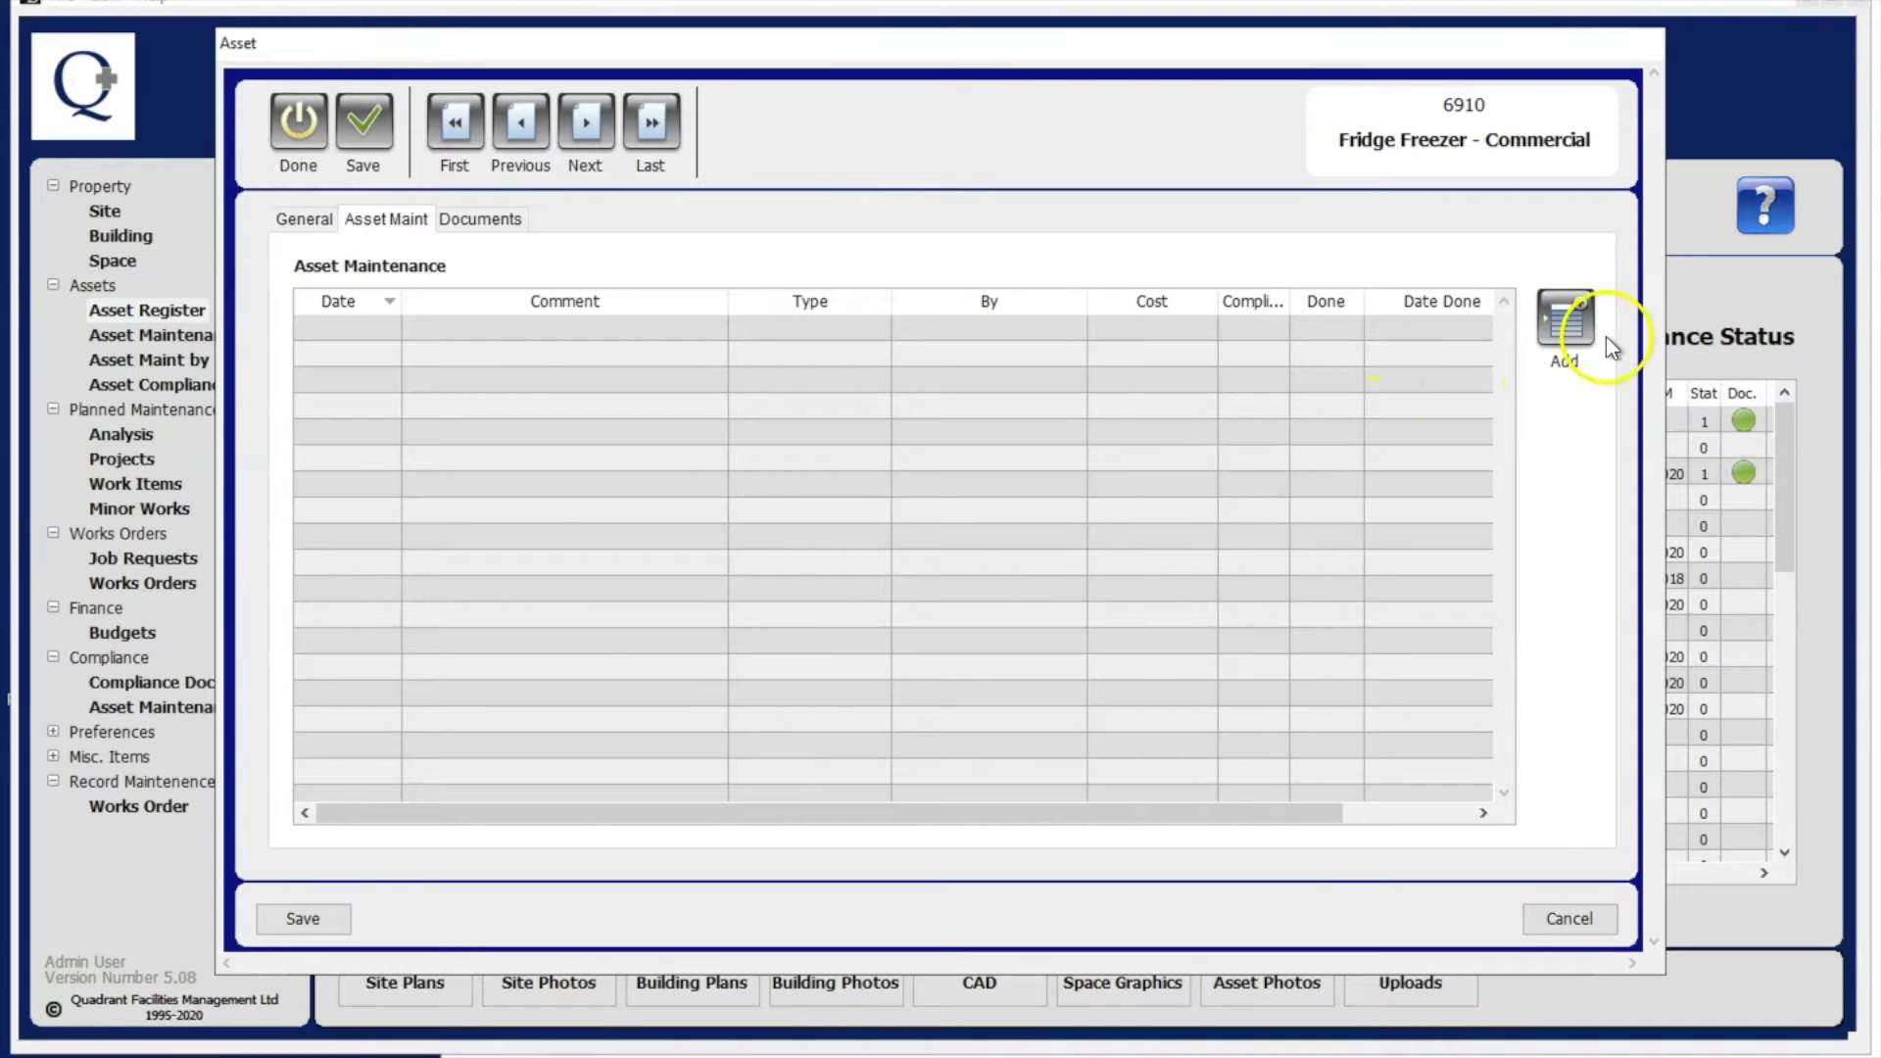
pyautogui.click(1573, 315)
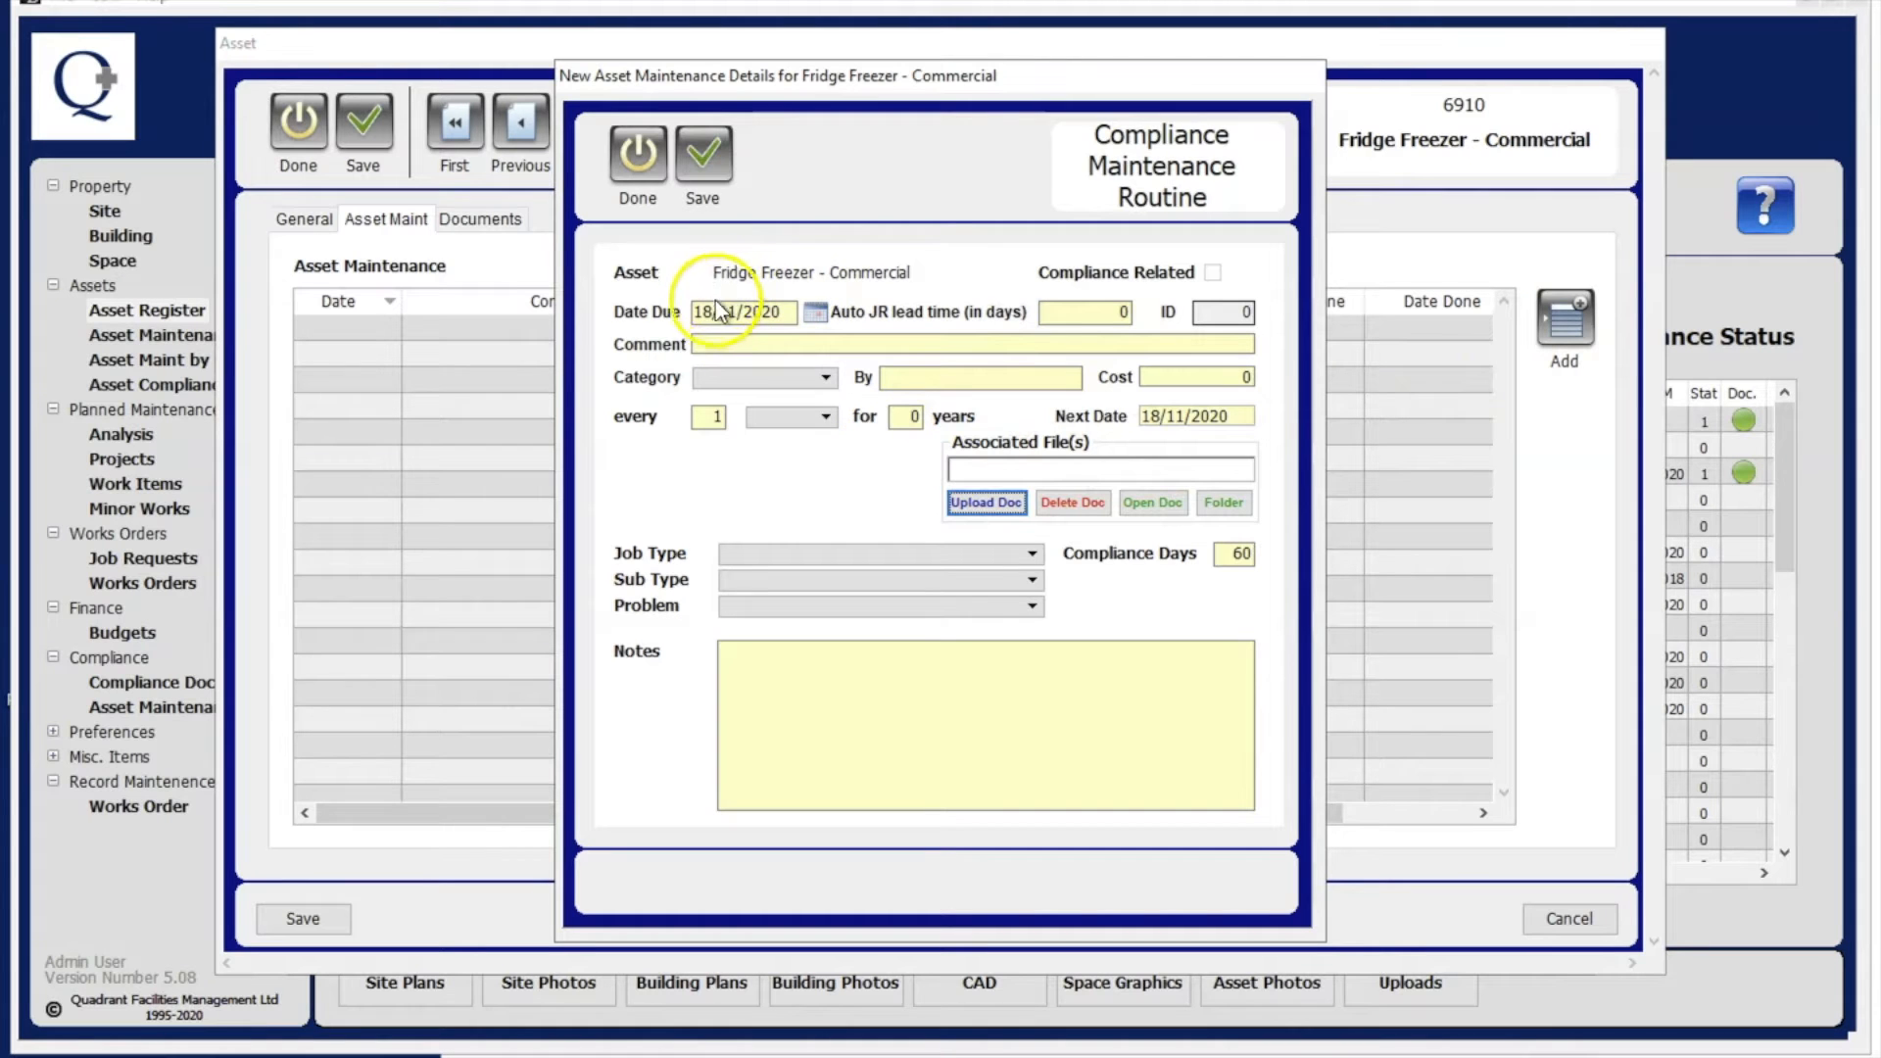
pyautogui.click(812, 313)
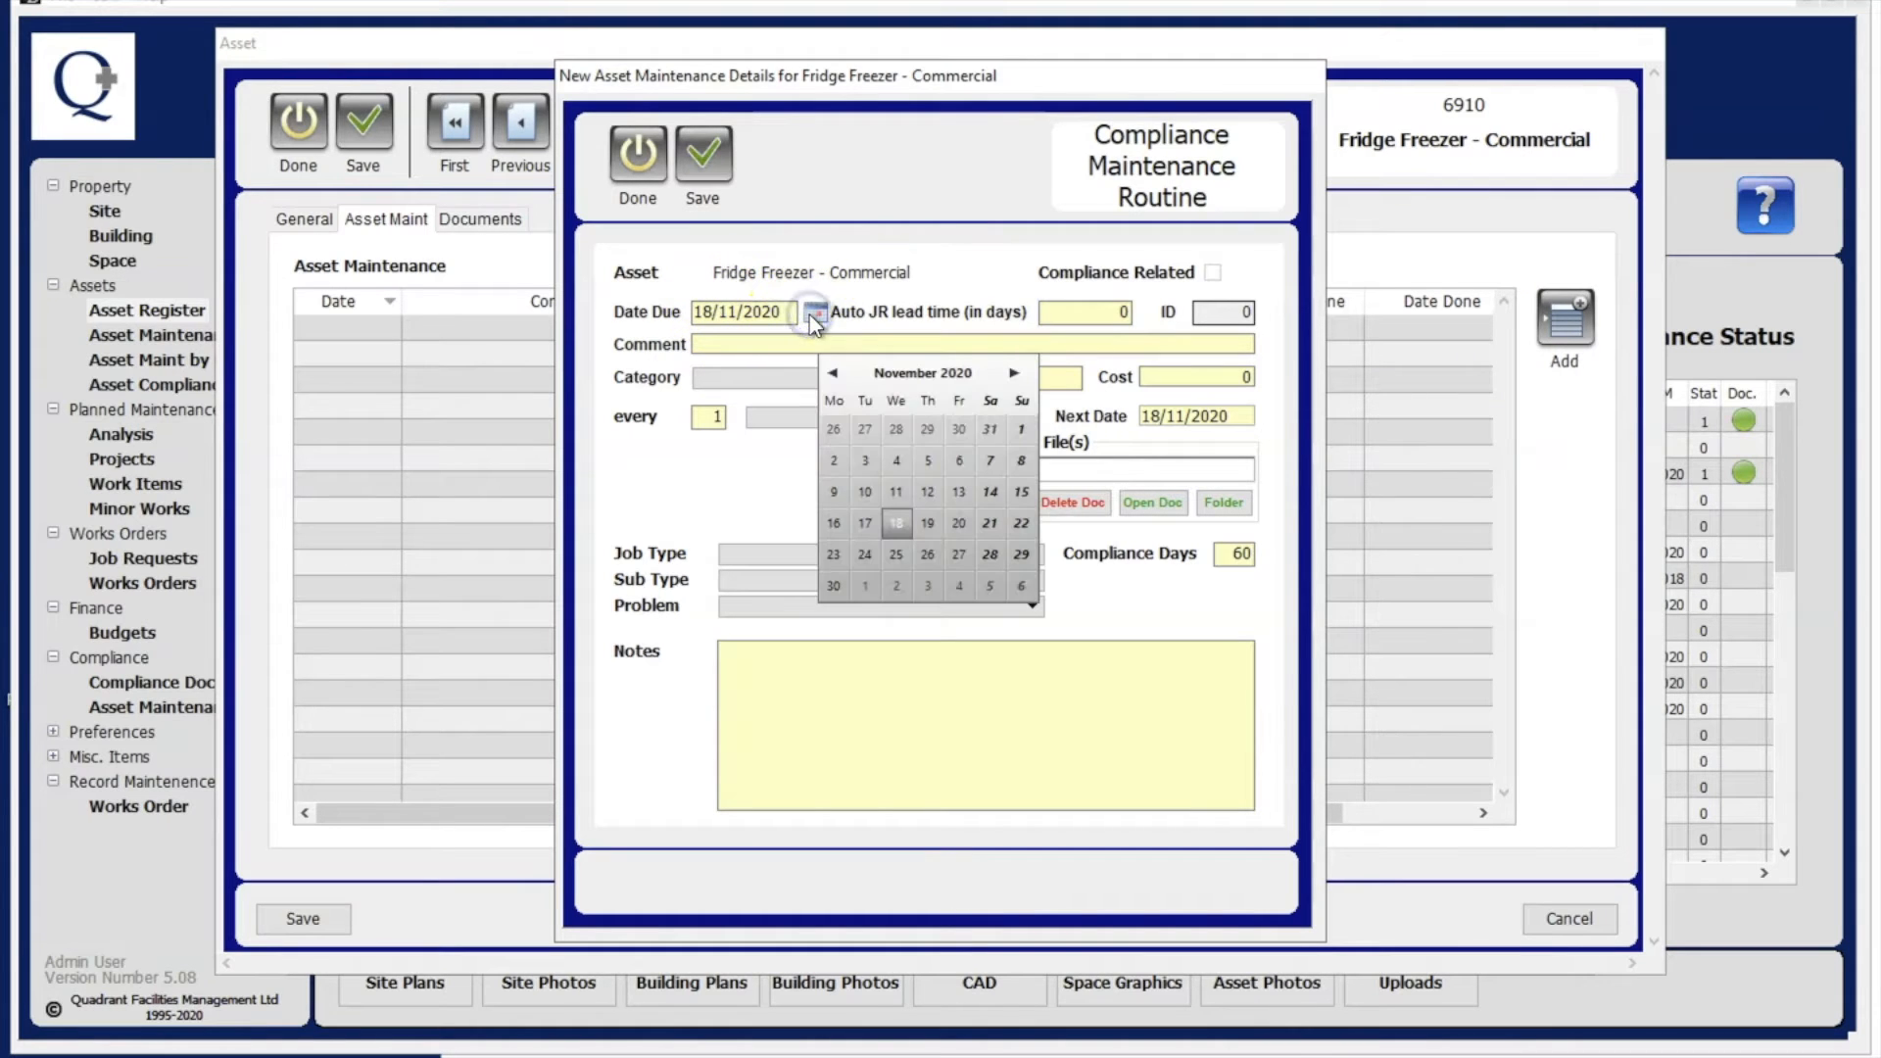
pyautogui.click(989, 522)
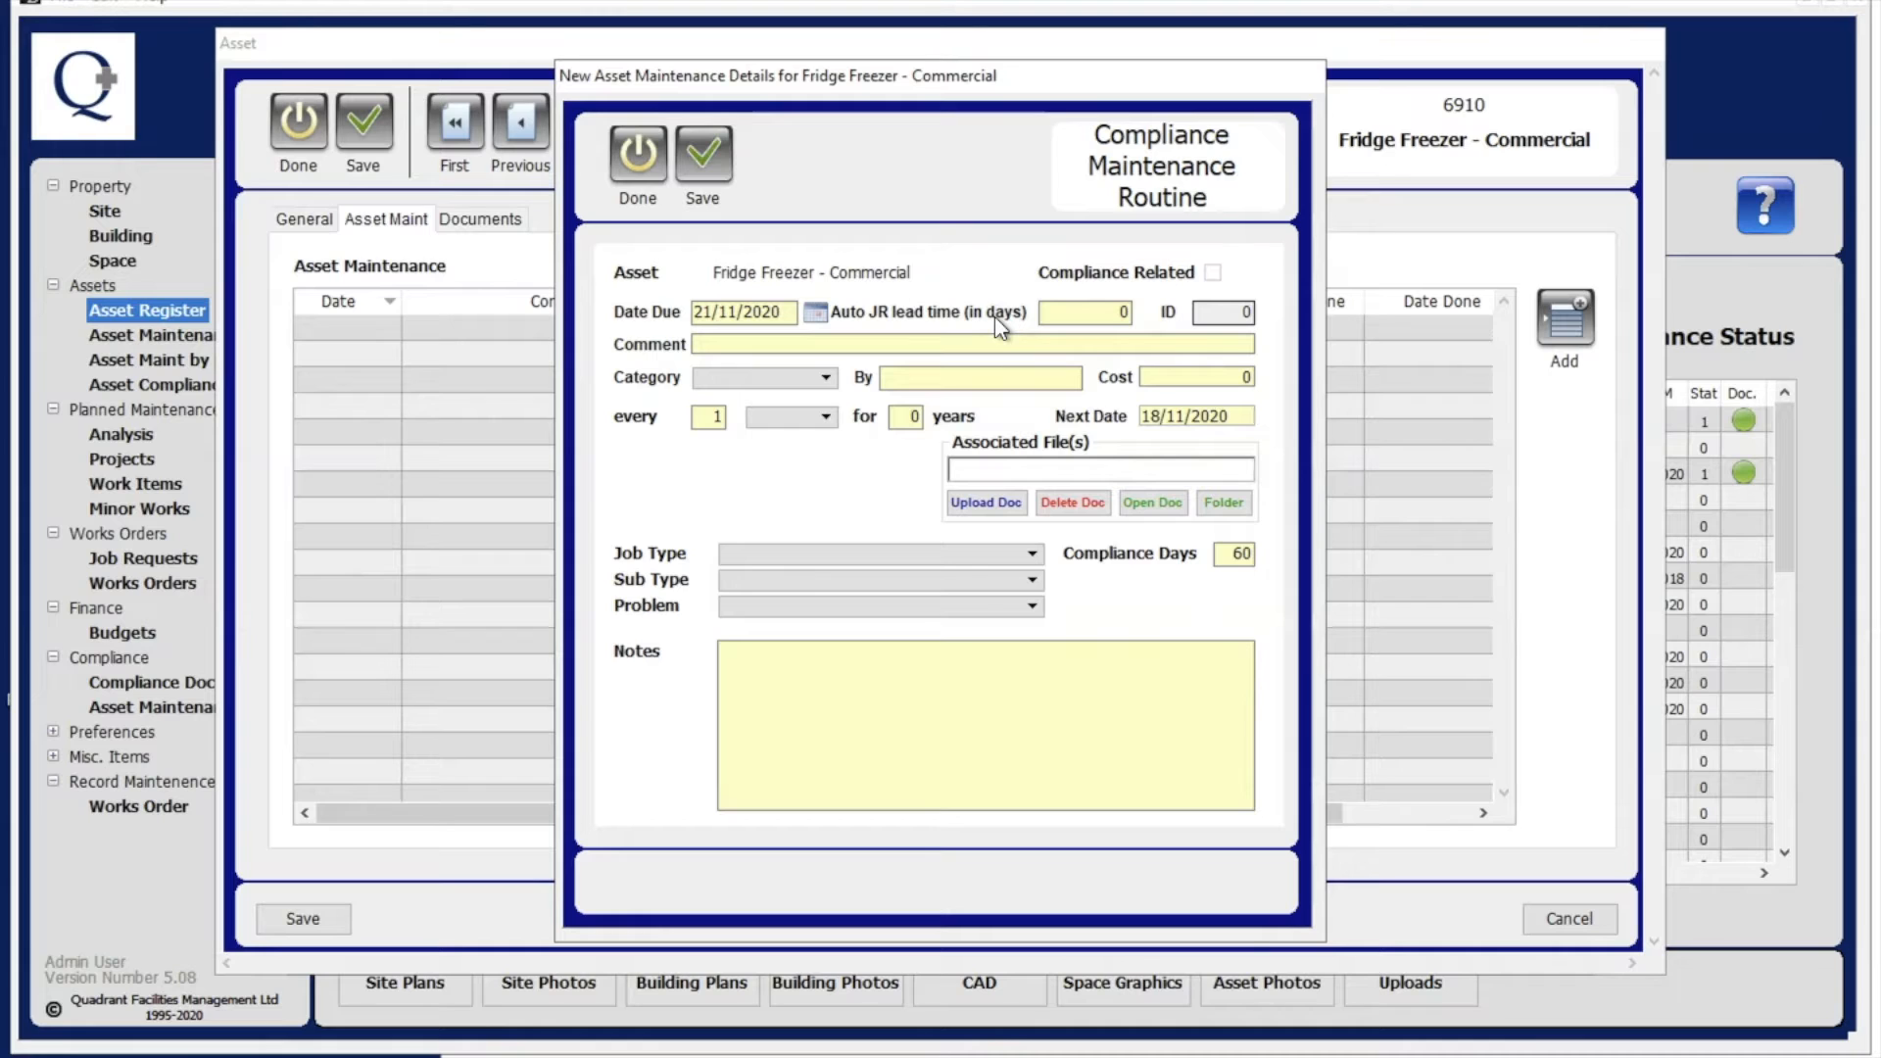
pyautogui.click(1082, 312)
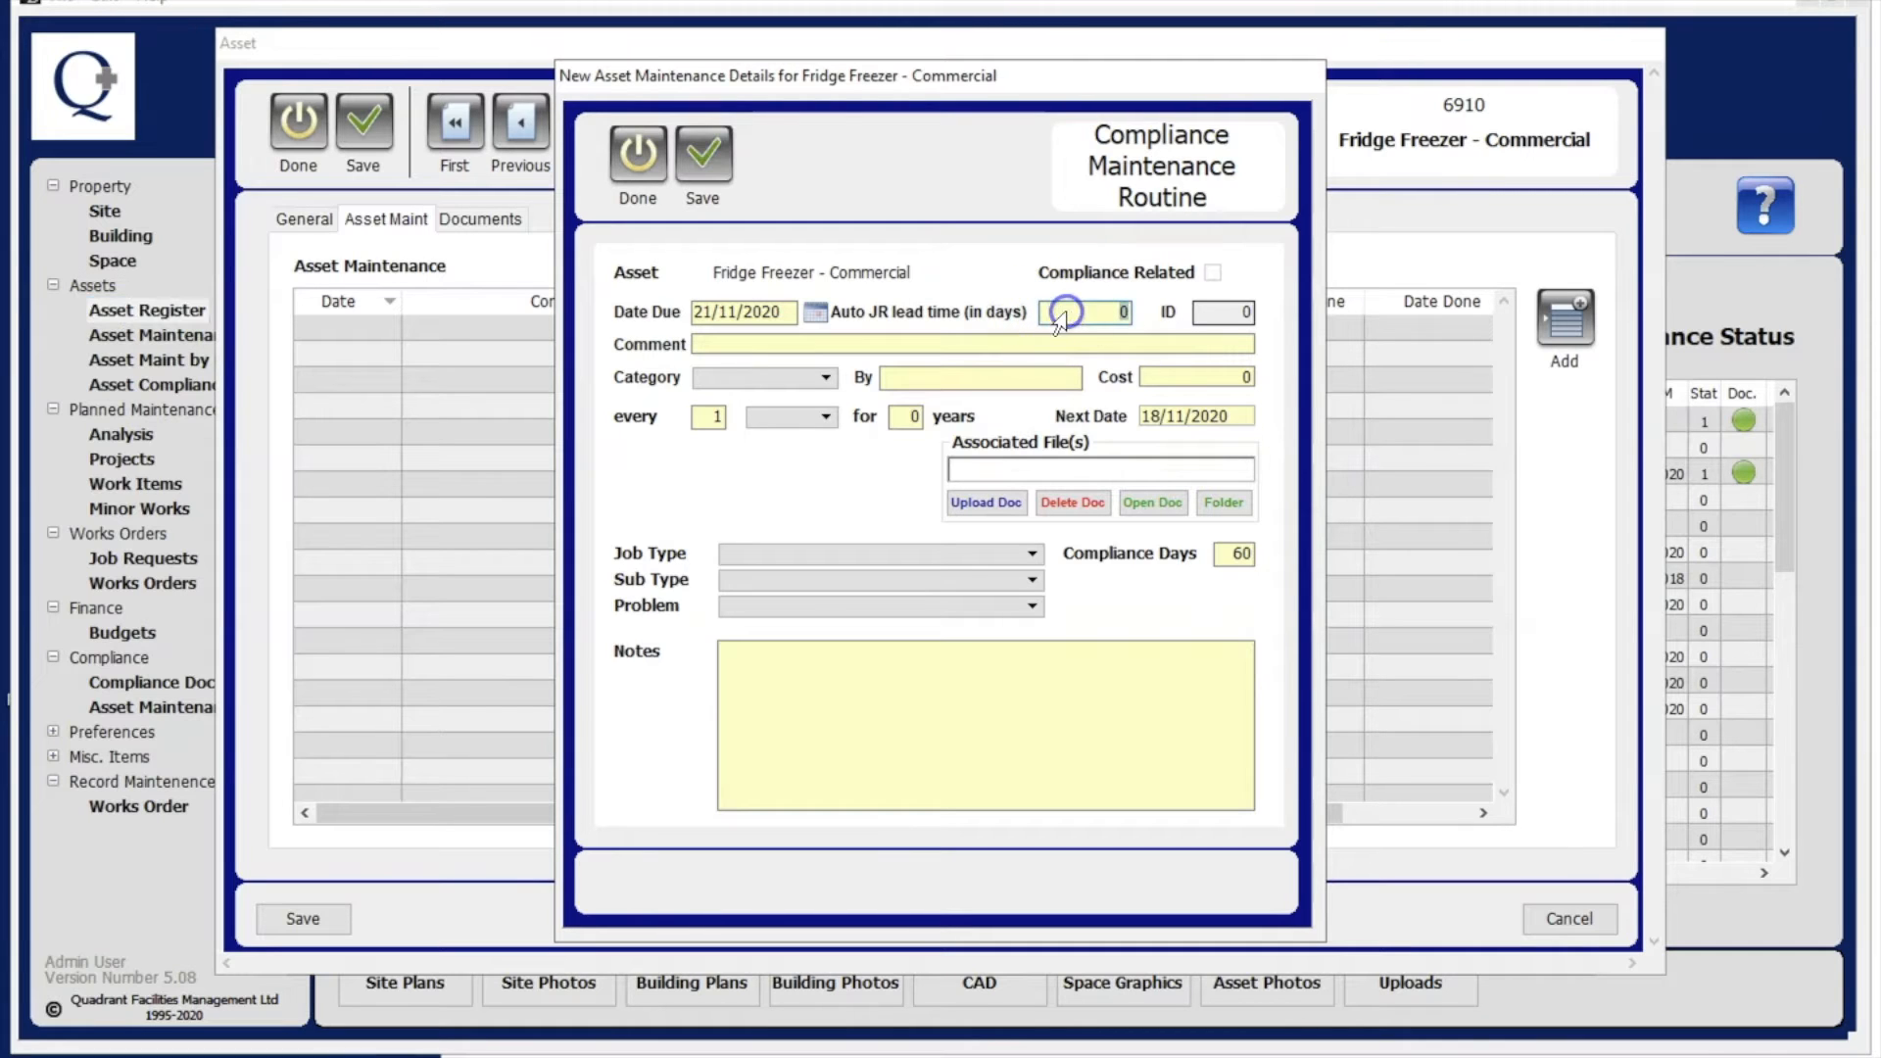
pyautogui.write('7')
pyautogui.click(1156, 312)
# Describe the maintenance as "Yearly service" in the Service category, carried out by the Maintenance Team.
pyautogui.click(892, 342)
pyautogui.write('Yearly service')
pyautogui.click(826, 379)
pyautogui.click(826, 379)
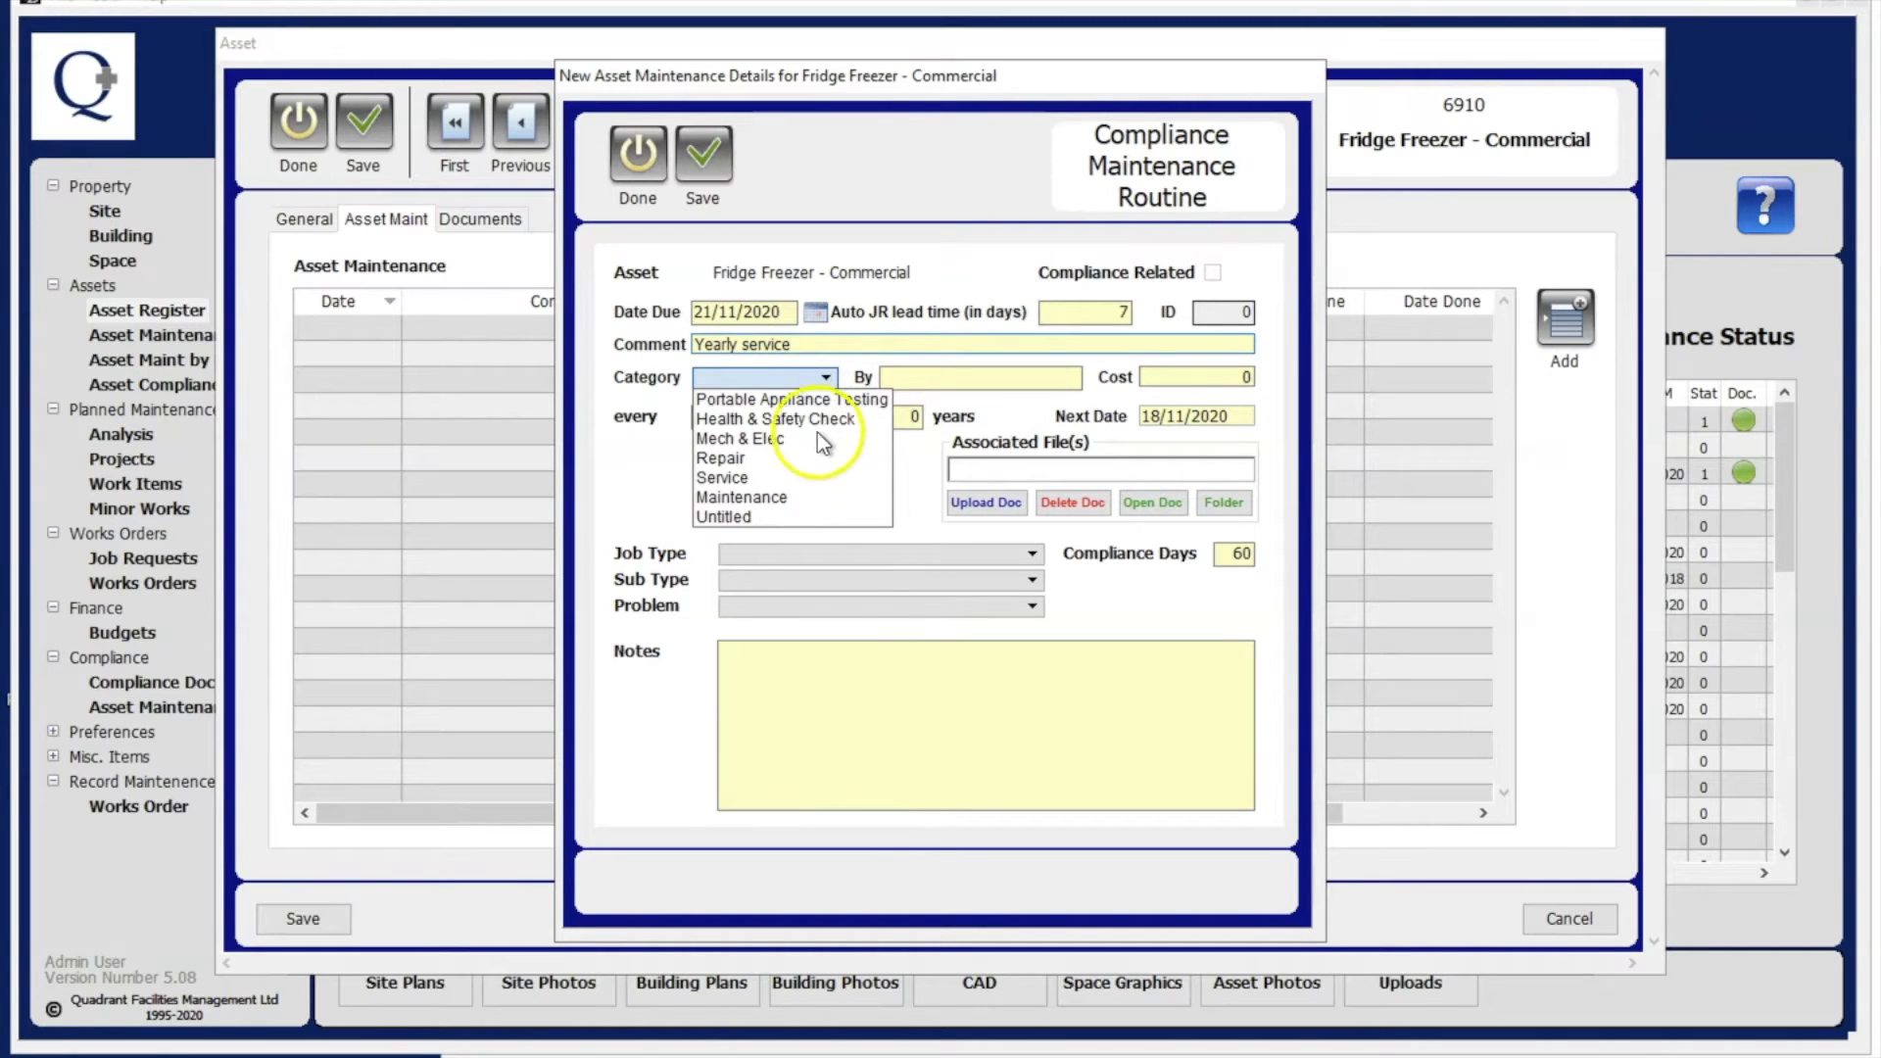
pyautogui.click(745, 477)
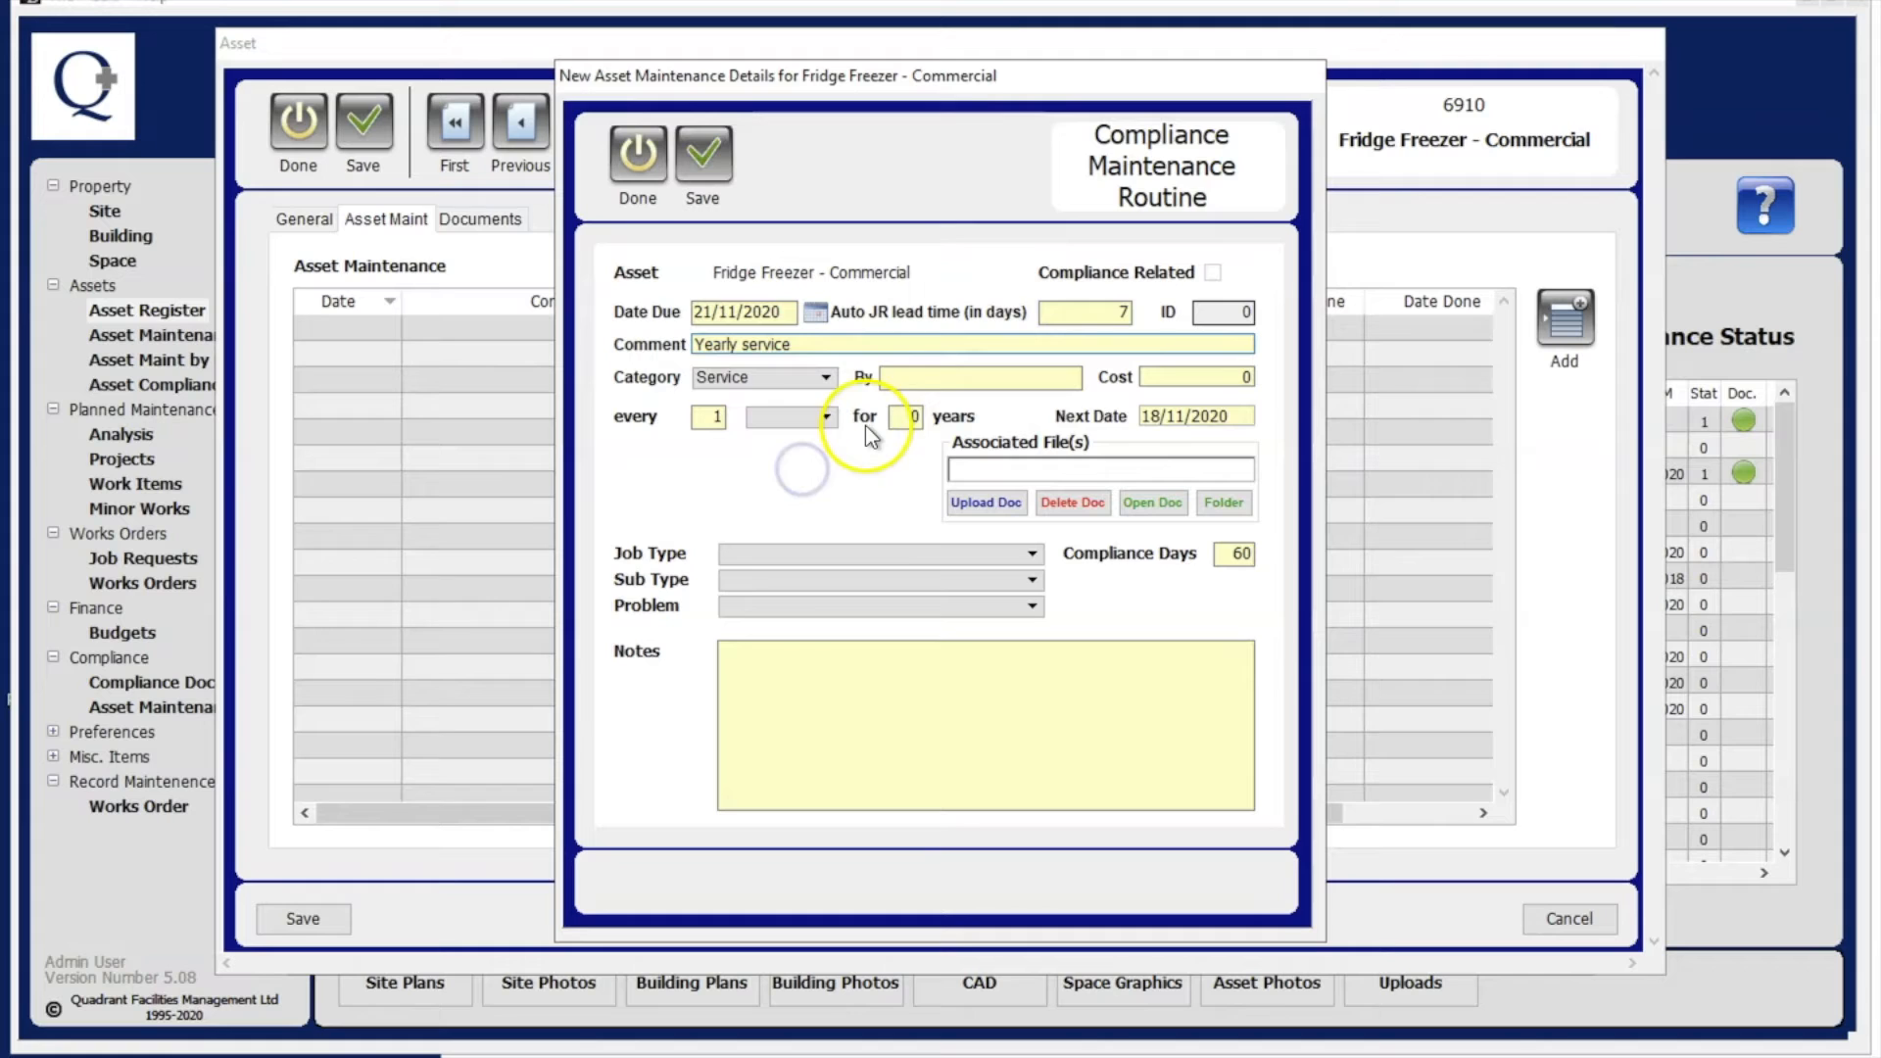
pyautogui.click(919, 379)
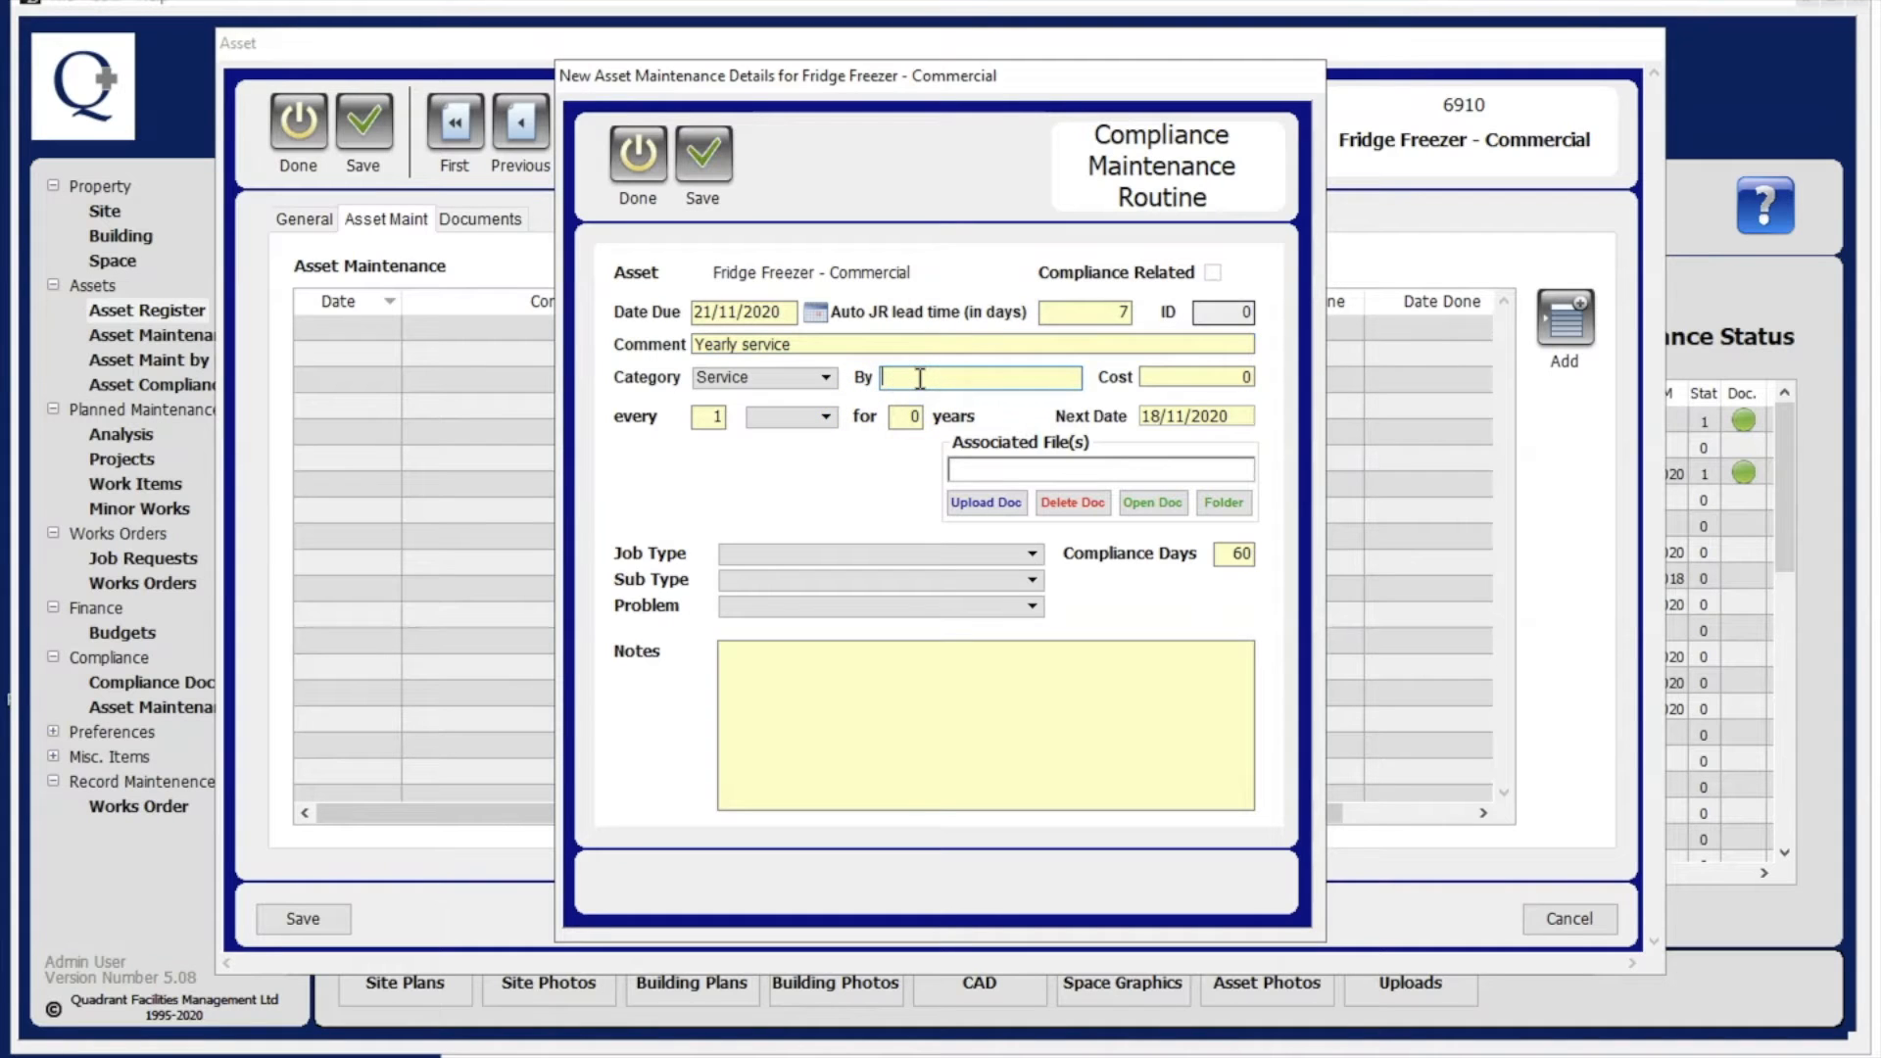
pyautogui.write('maintenance team')
pyautogui.click(1116, 382)
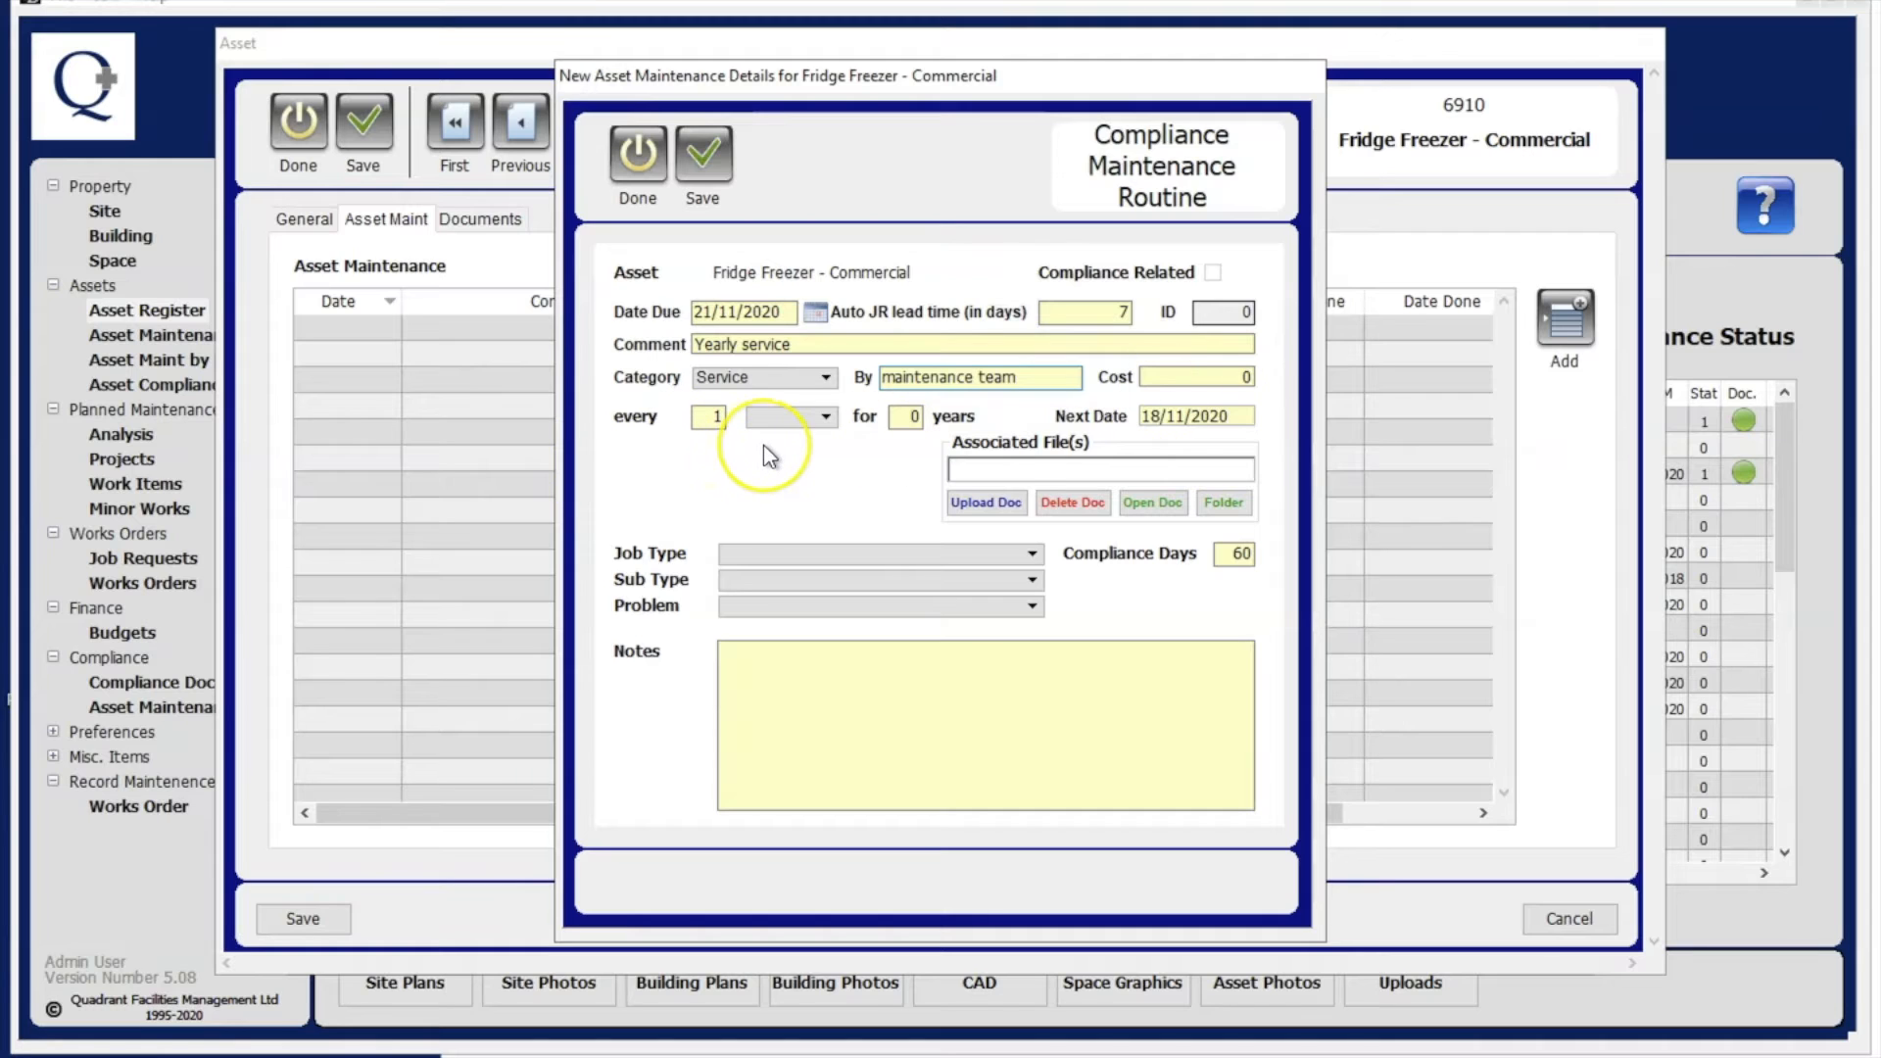
# Set the maintenance to recur every 1 Year for 5 years.
pyautogui.click(714, 419)
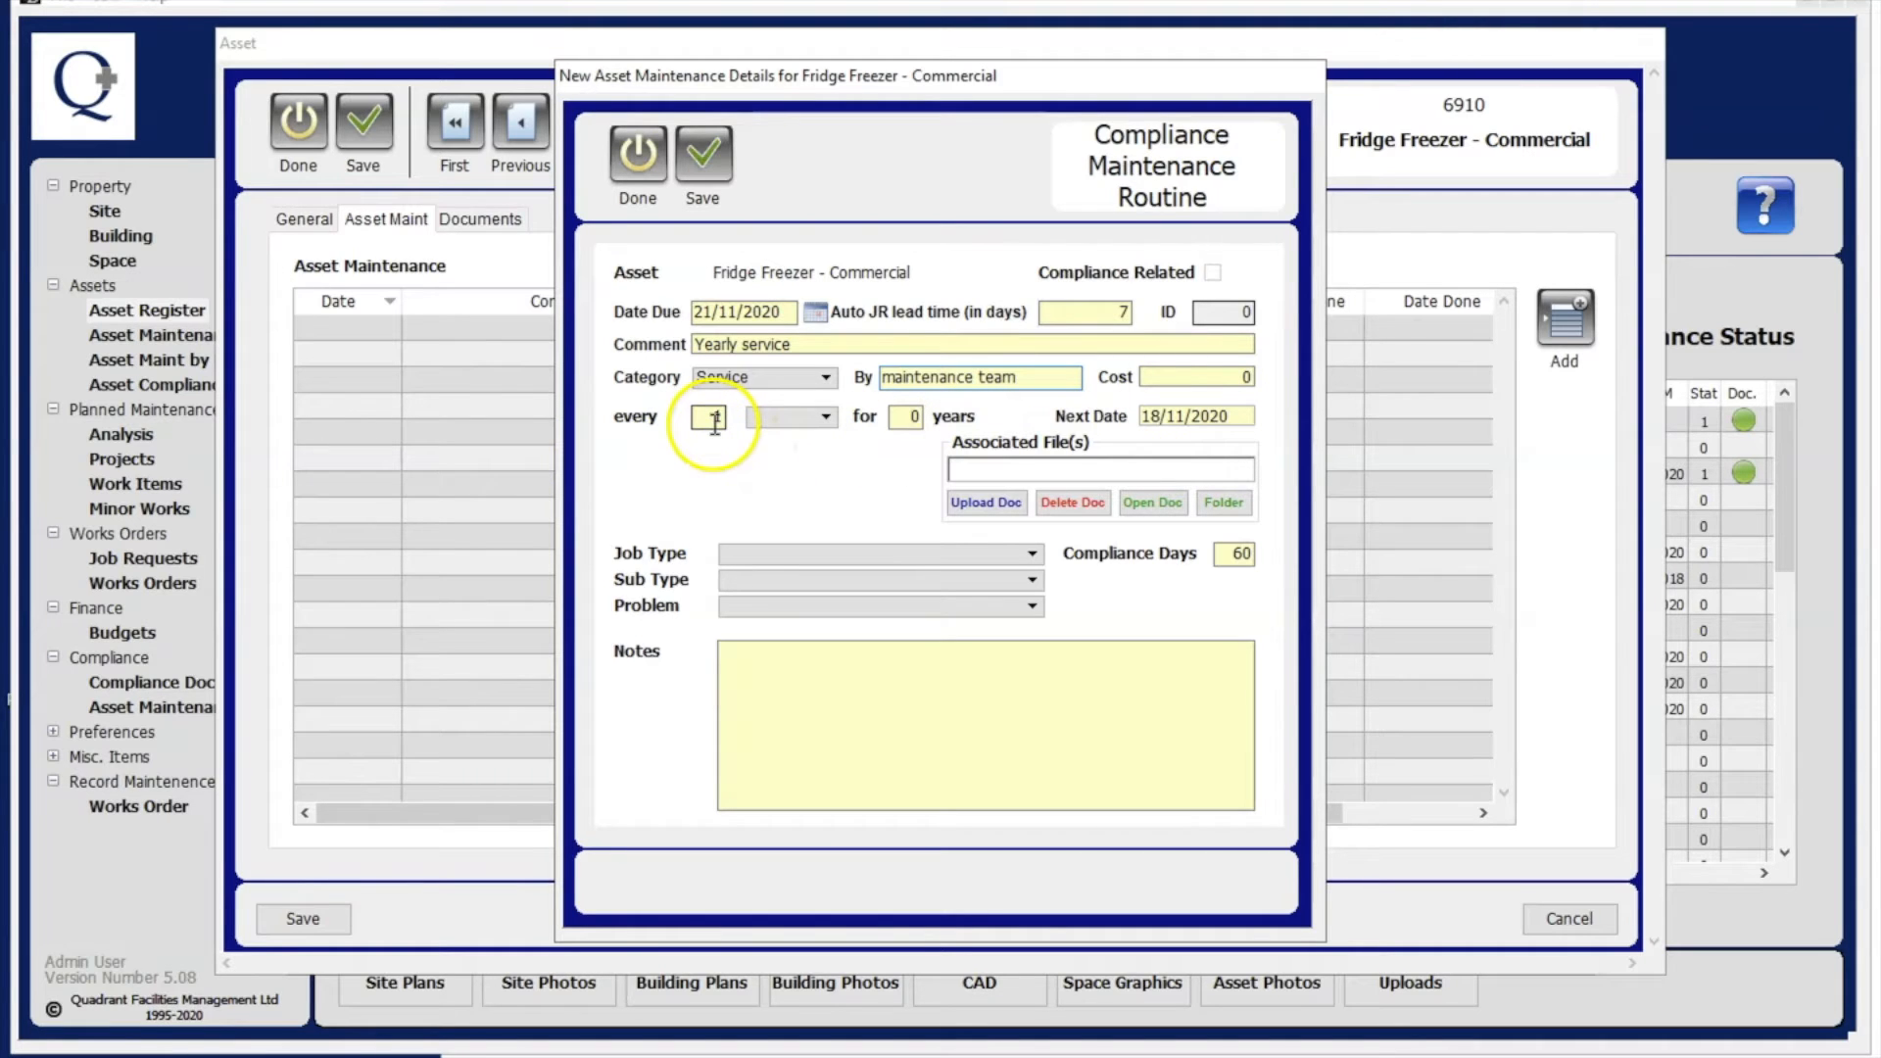
pyautogui.click(791, 418)
pyautogui.click(783, 478)
pyautogui.doubleClick(909, 416)
pyautogui.press('BackSpace')
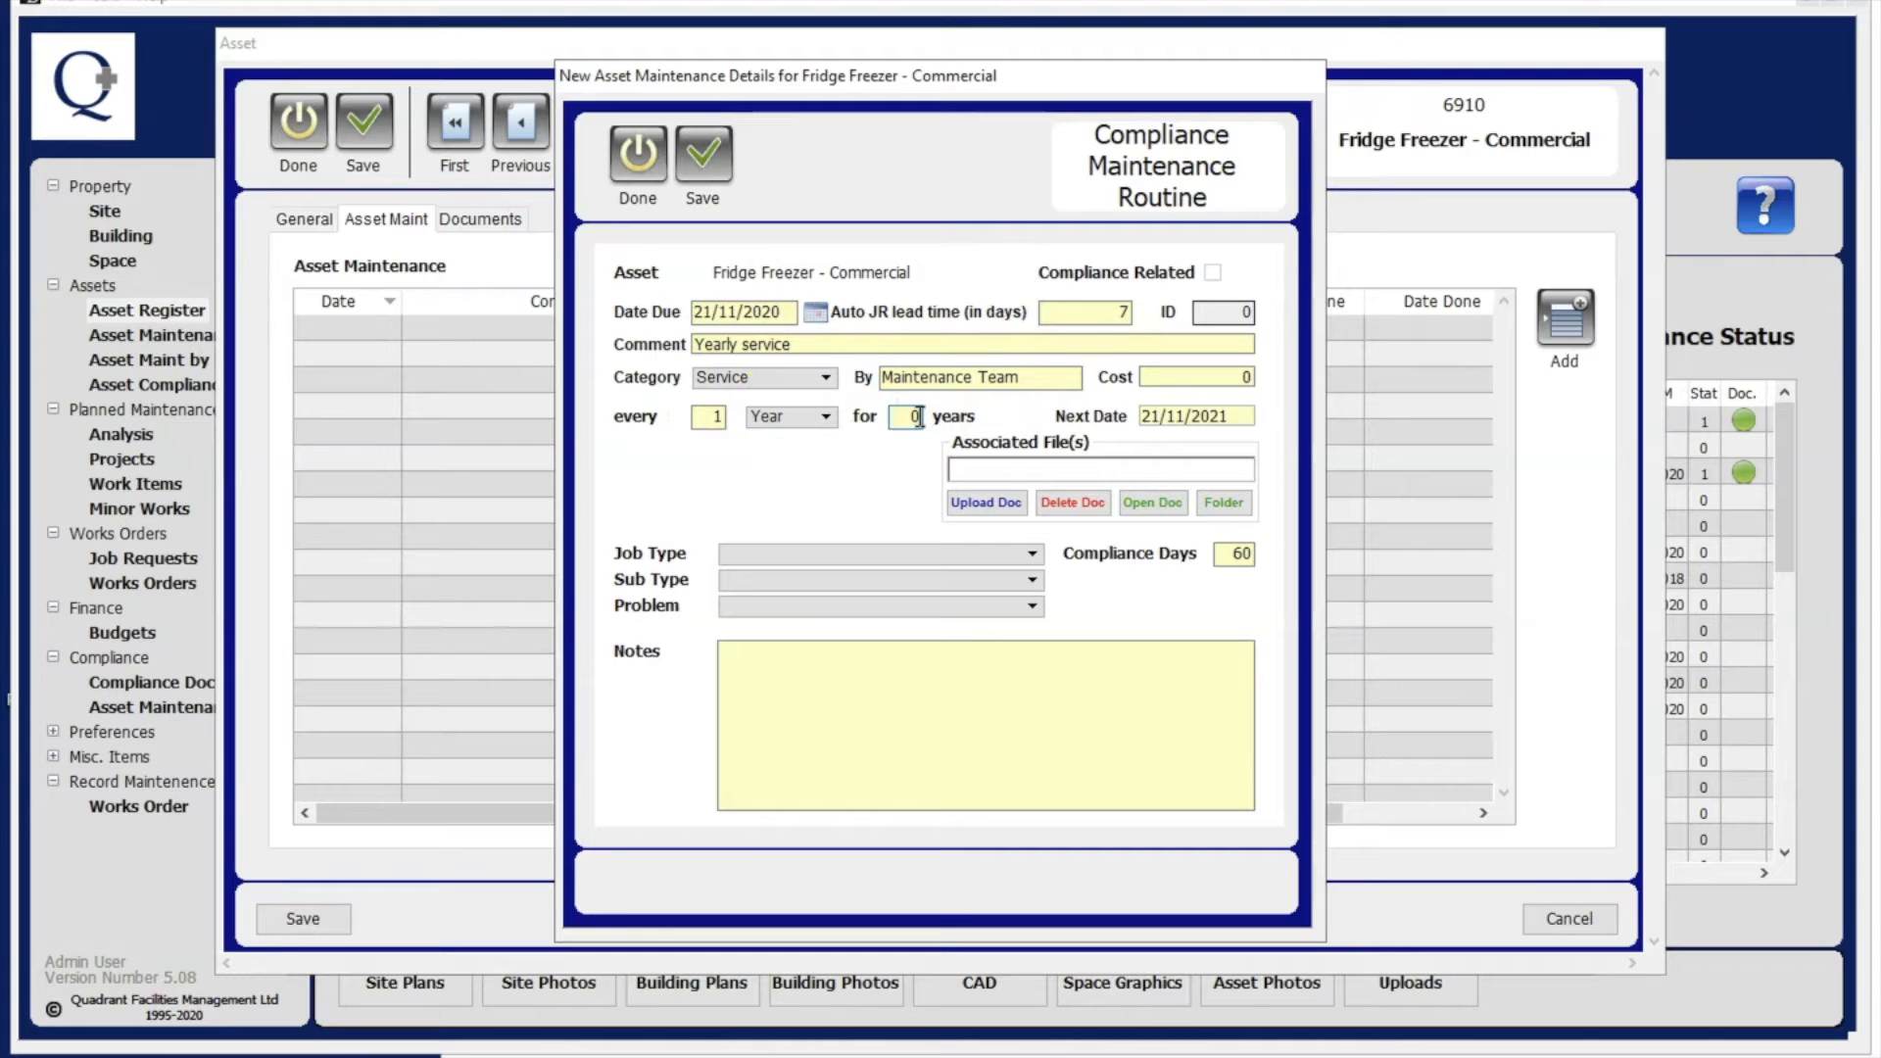
pyautogui.write('5')
pyautogui.click(893, 480)
pyautogui.click(1086, 460)
# Classify the maintenance with job type Appliances, sub type Fridge(s) Commercial and problem Maintenance.
pyautogui.click(889, 561)
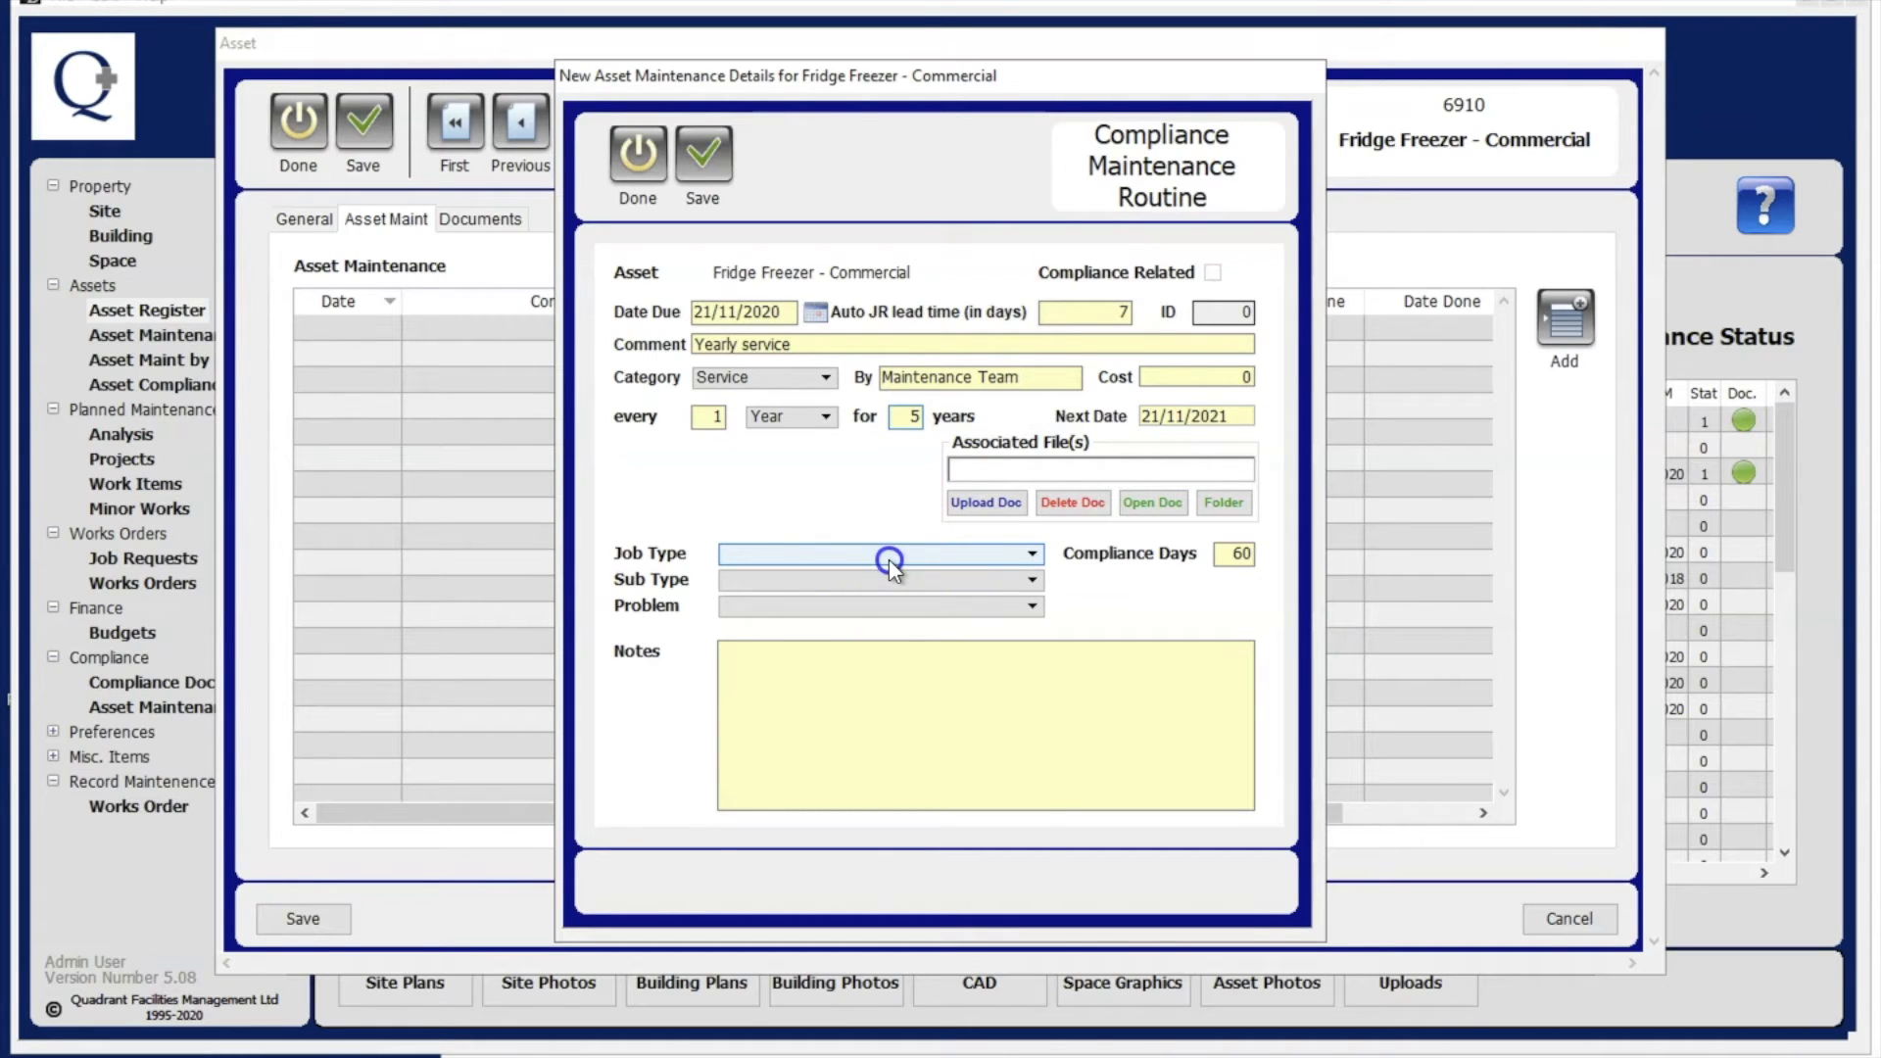
pyautogui.click(862, 570)
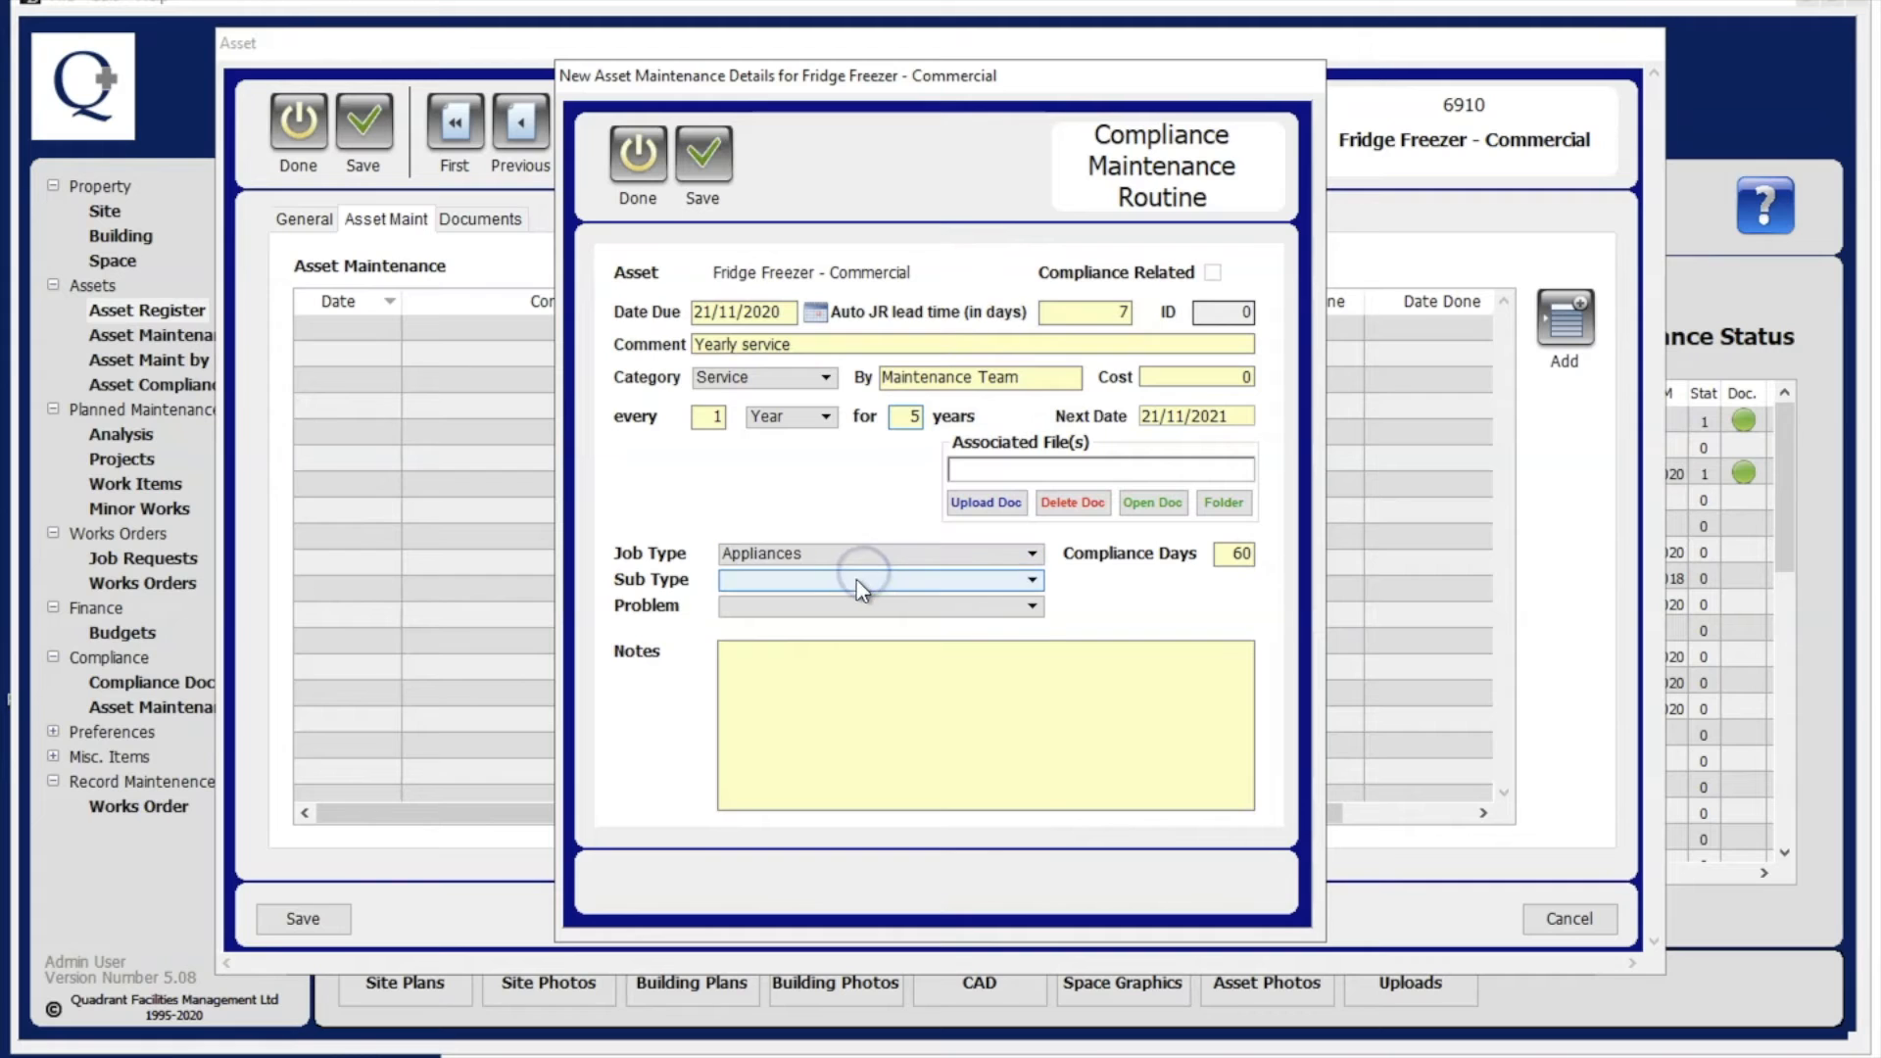
pyautogui.click(856, 579)
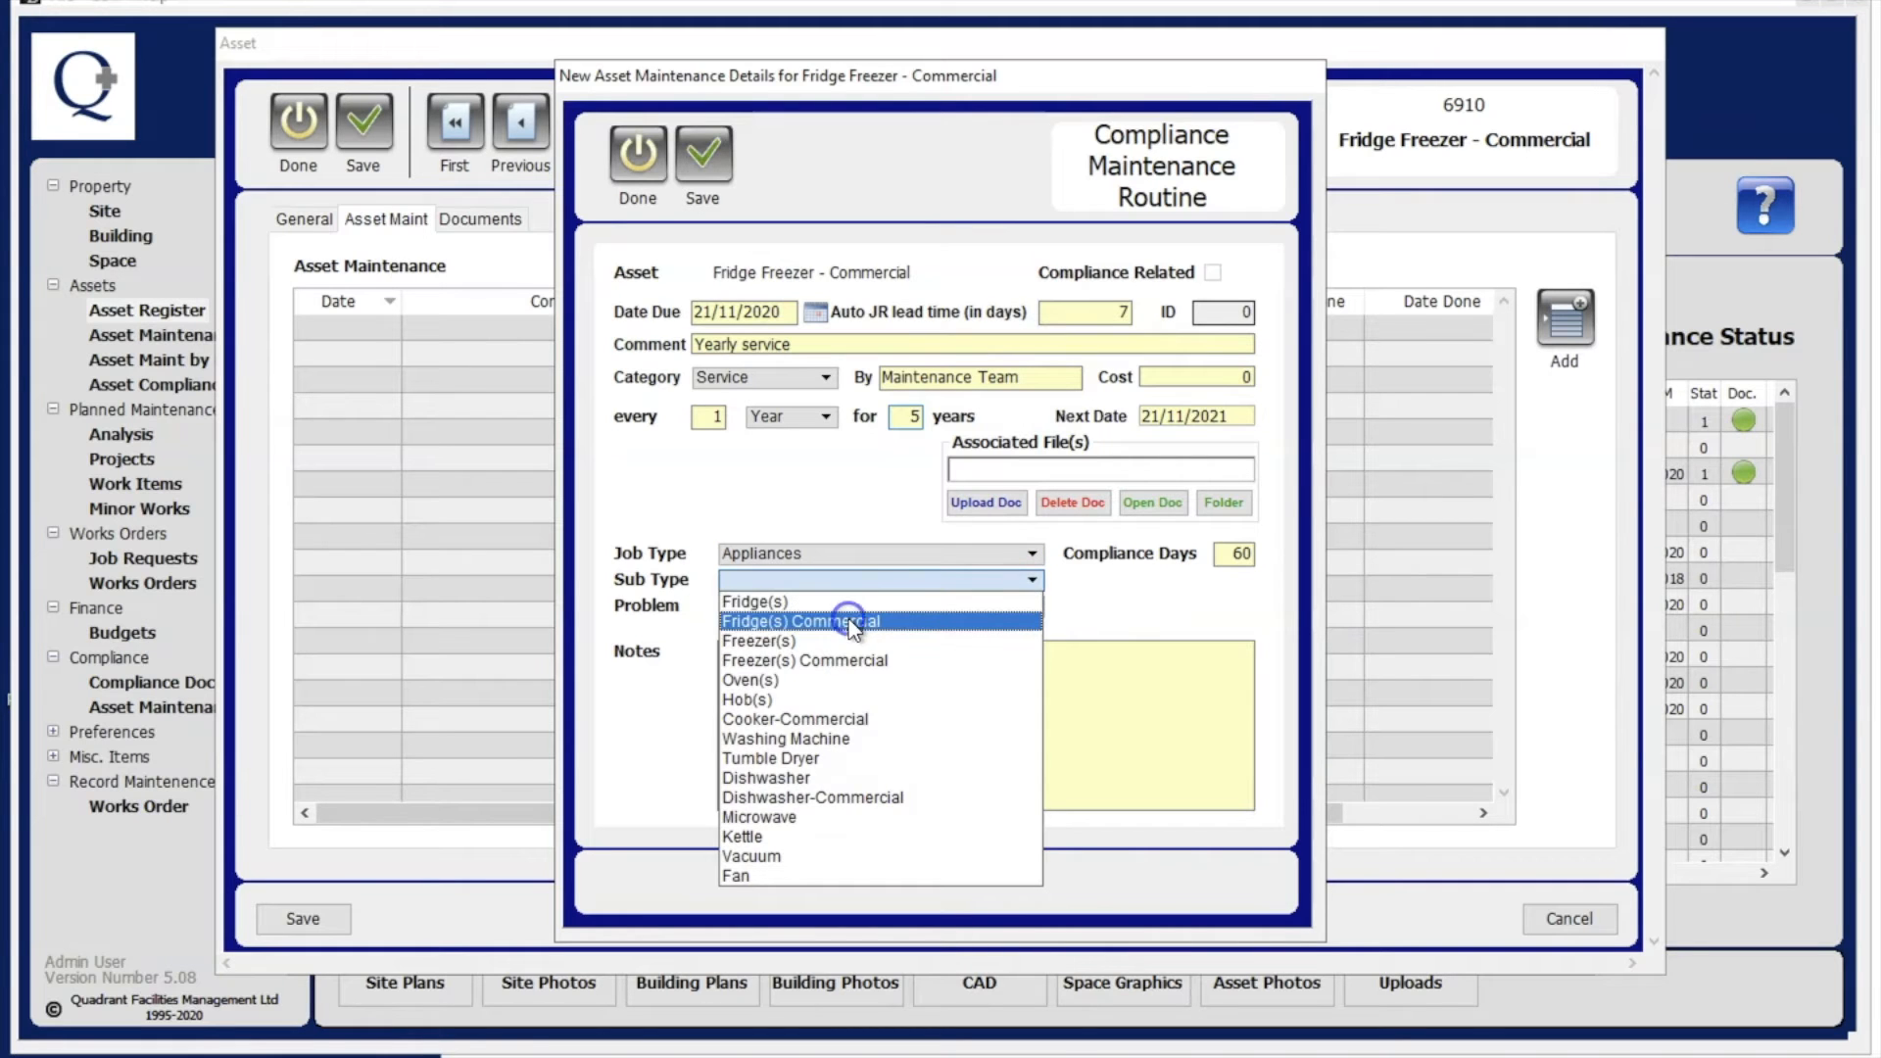
pyautogui.click(851, 622)
pyautogui.click(835, 606)
pyautogui.click(803, 667)
pyautogui.click(1112, 589)
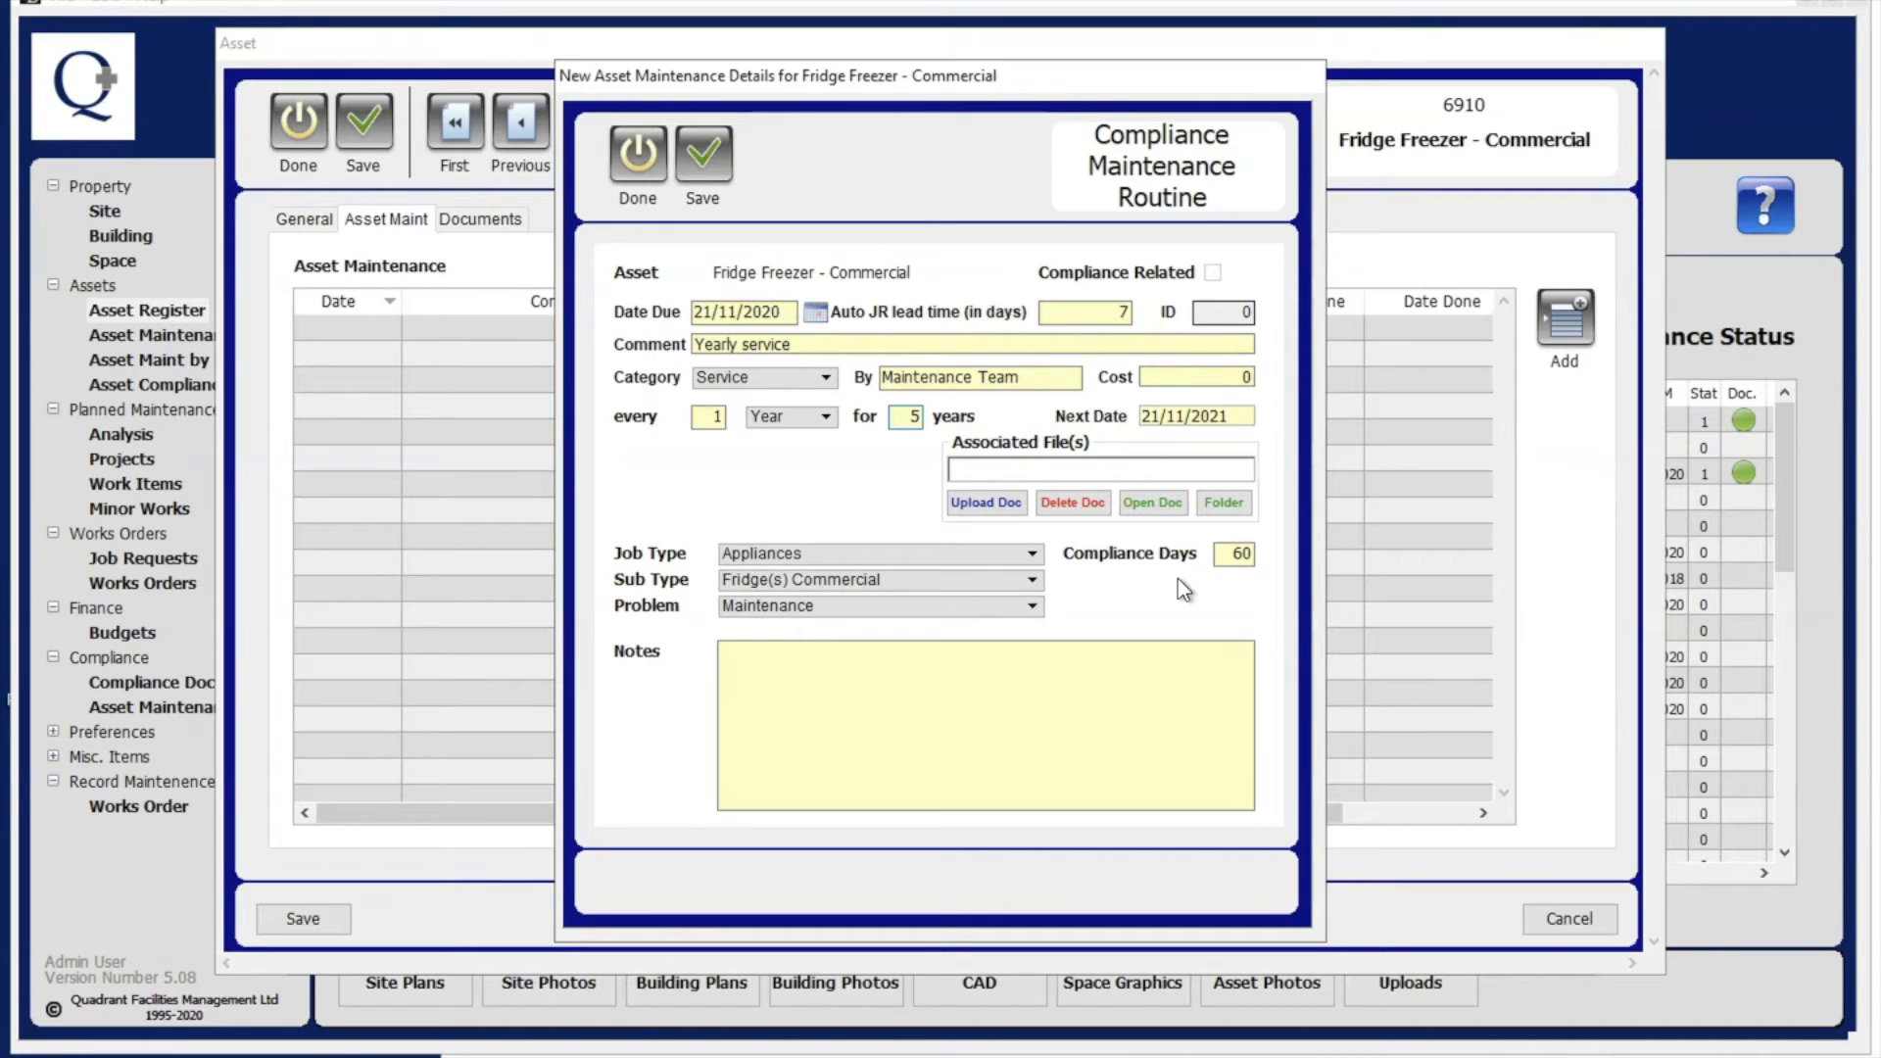
pyautogui.click(1244, 555)
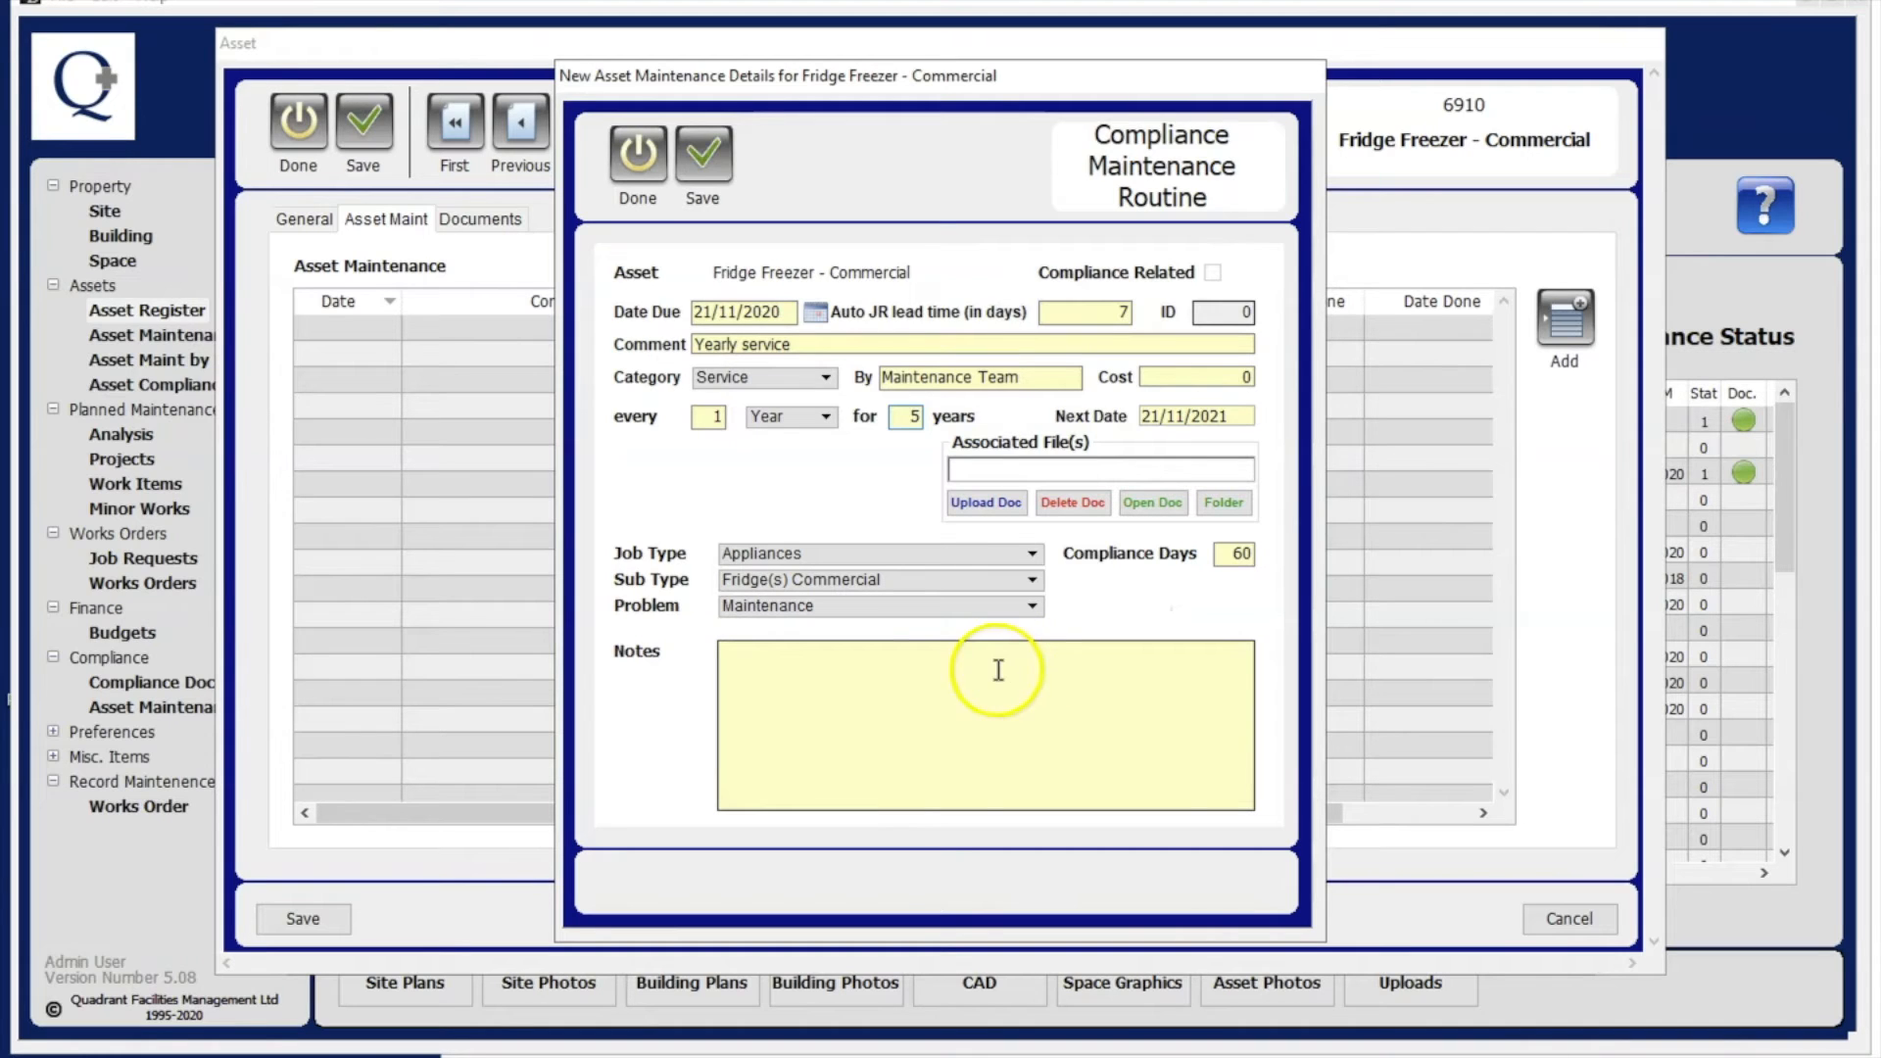
# Add the note "check with catering before servicing", then save the maintenance routine and the asset and leave the asset register.
pyautogui.click(955, 674)
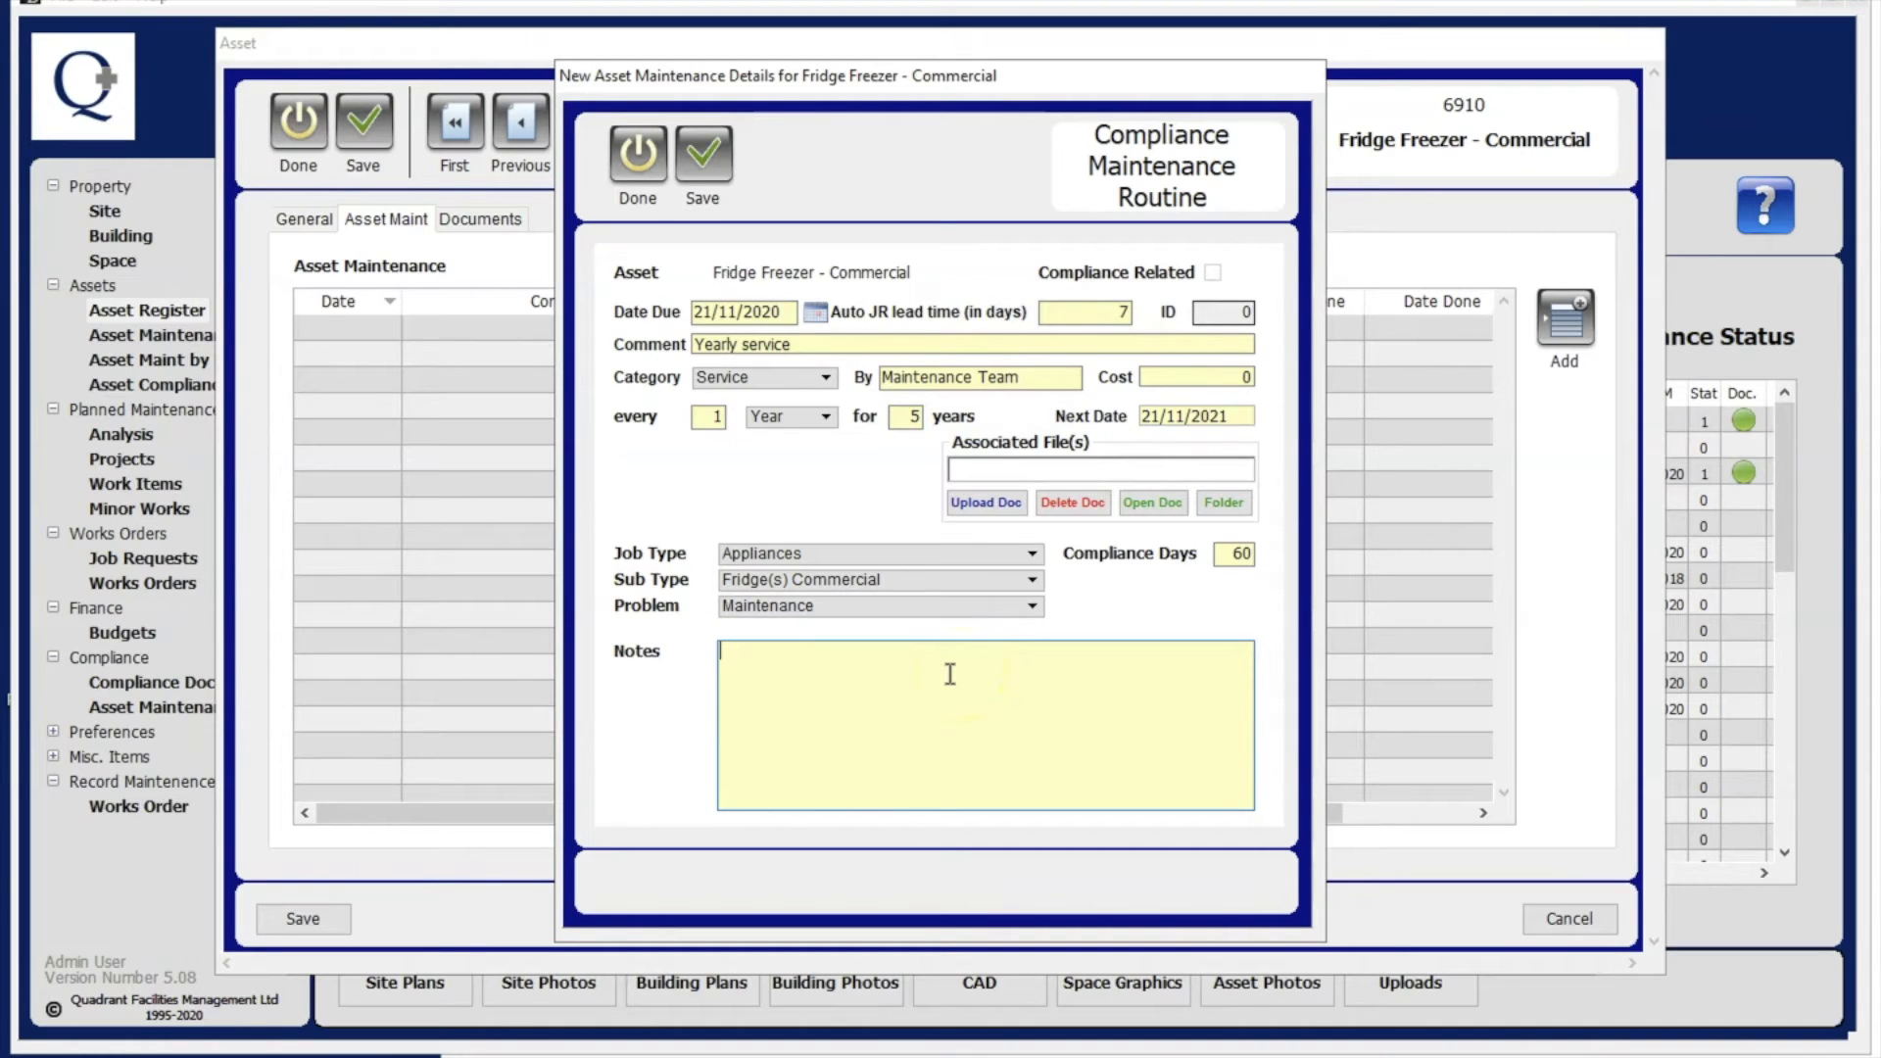
pyautogui.write('check with catering before se')
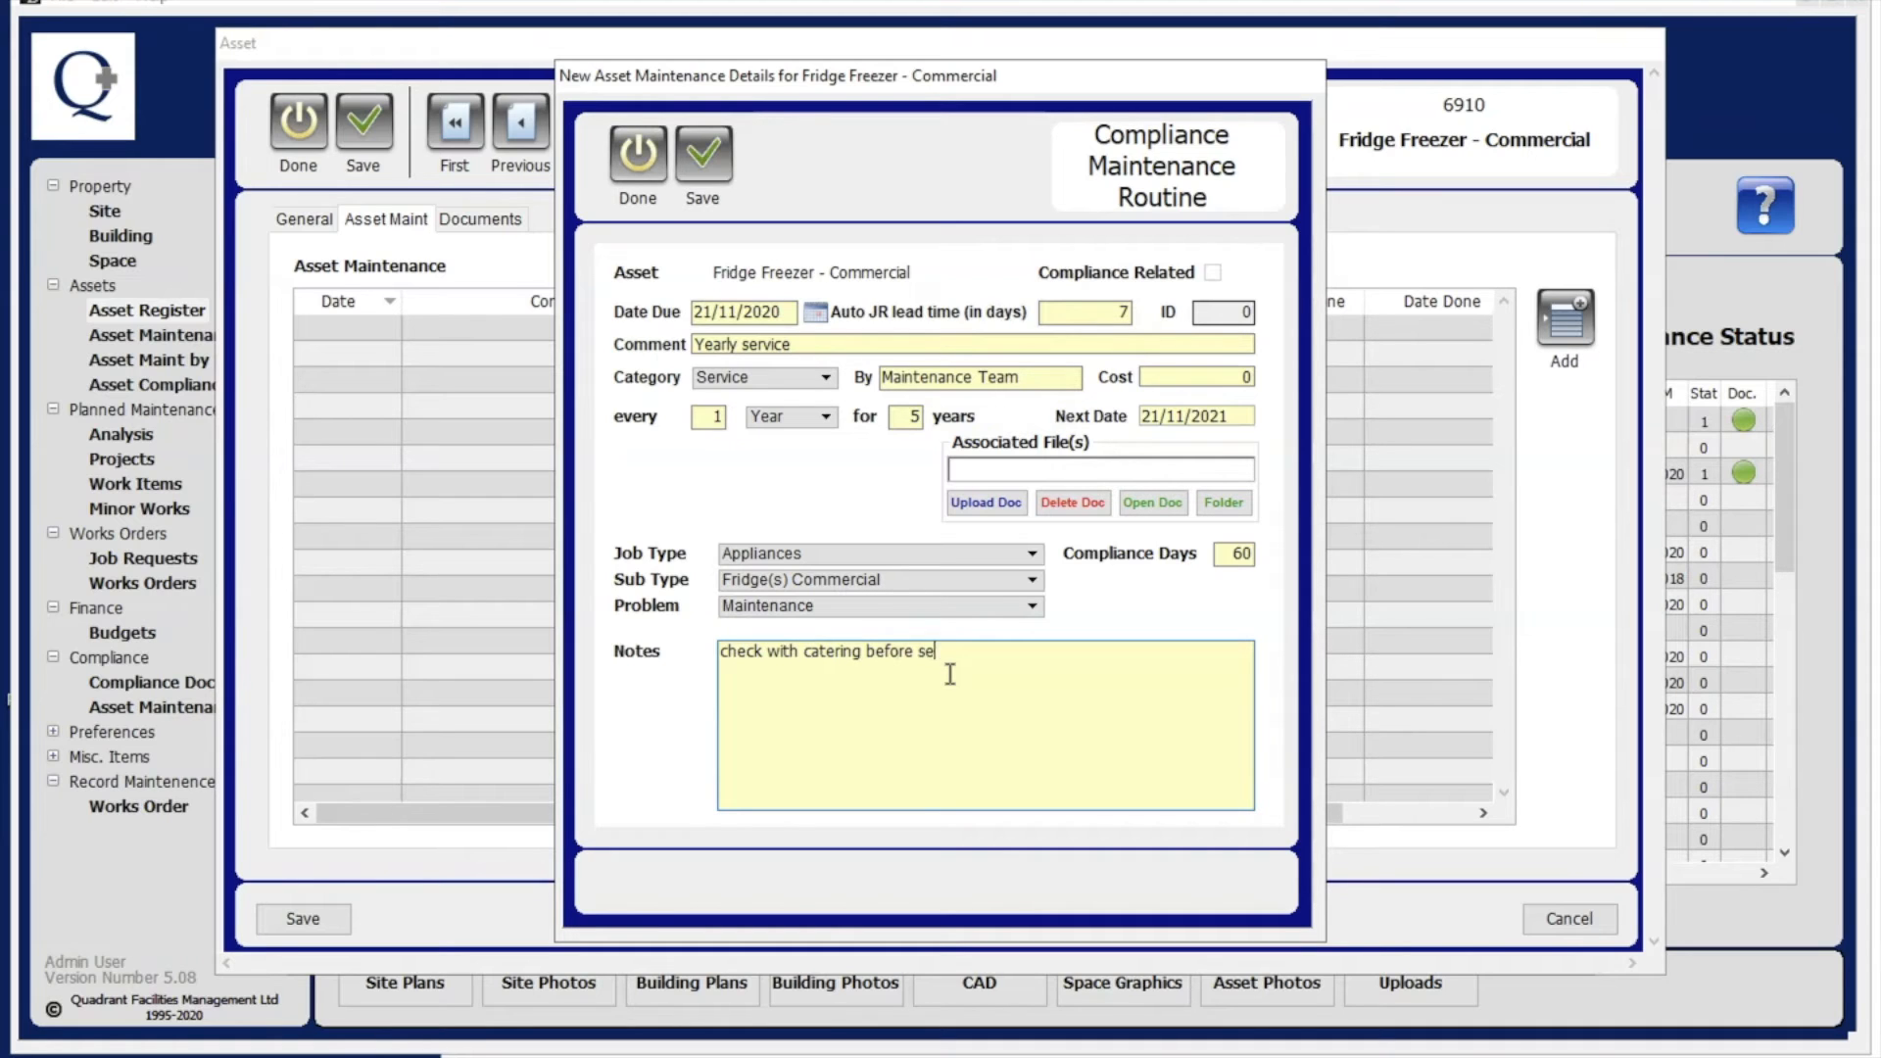
pyautogui.write('rvicing')
pyautogui.click(701, 161)
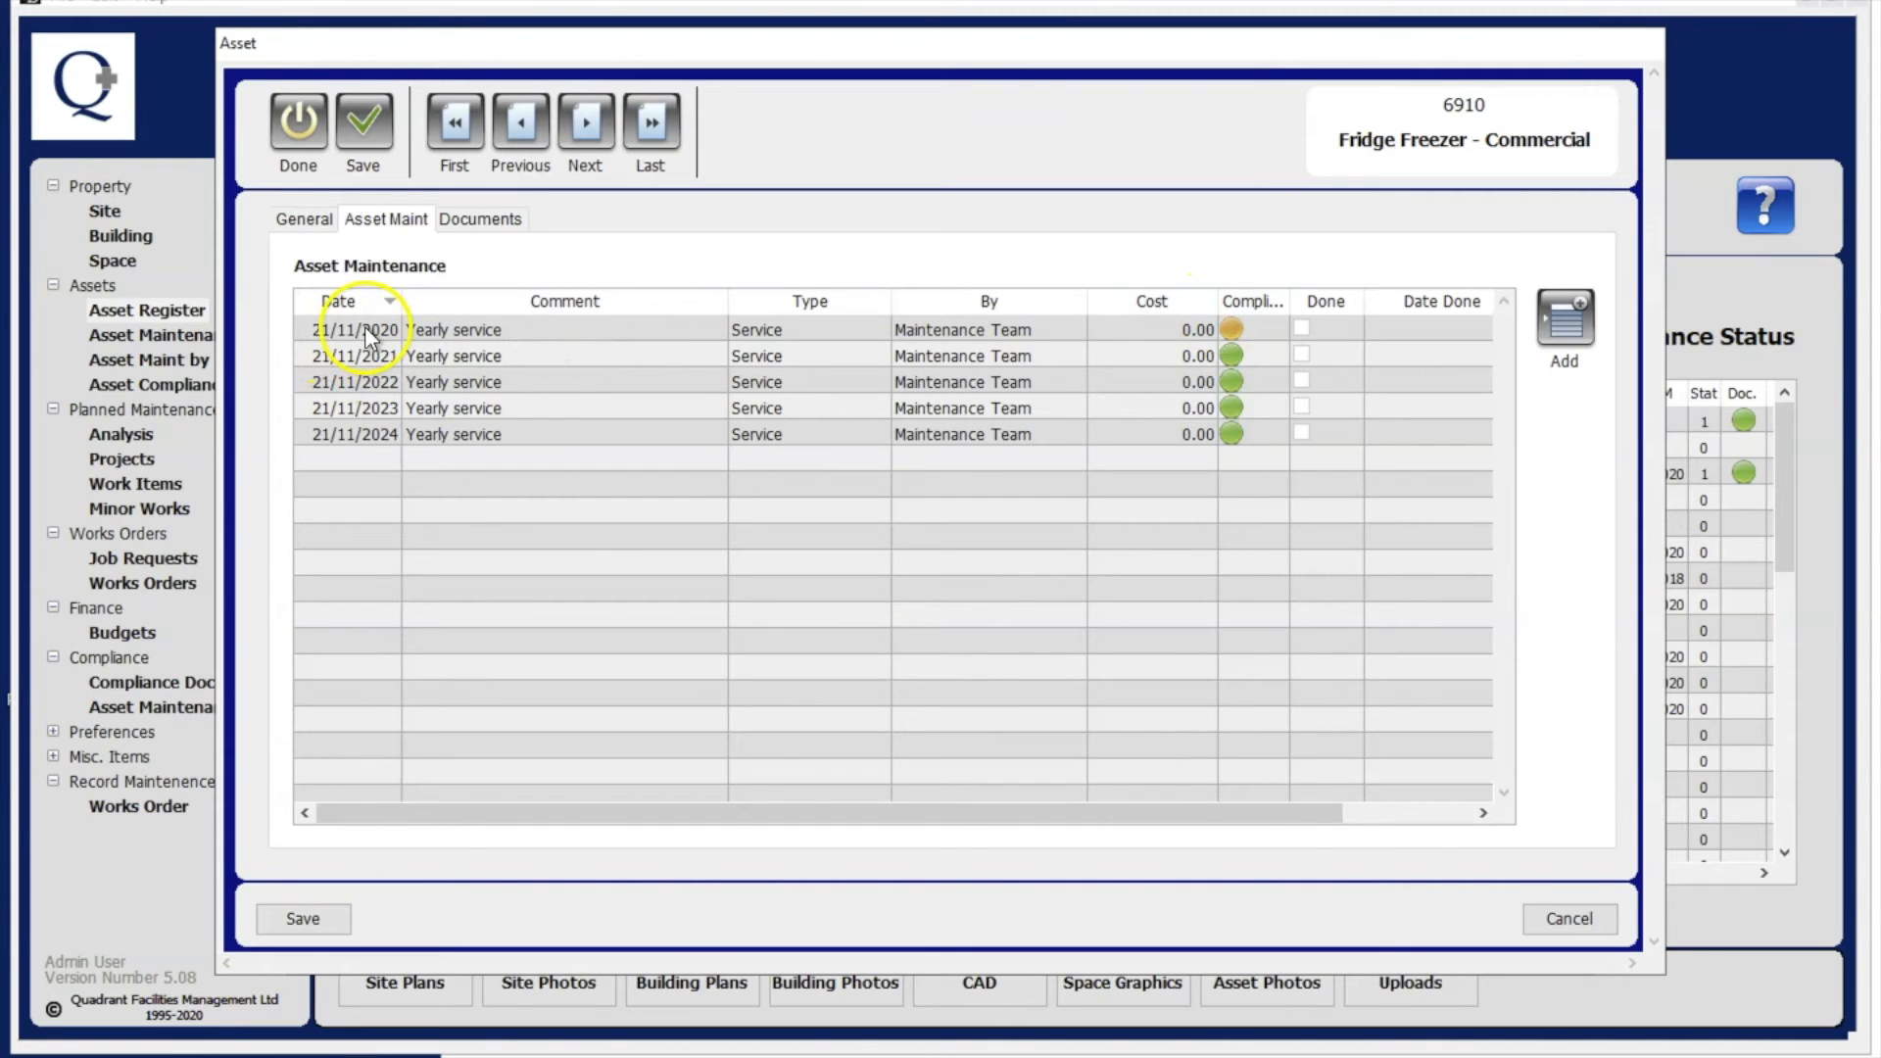
pyautogui.click(363, 127)
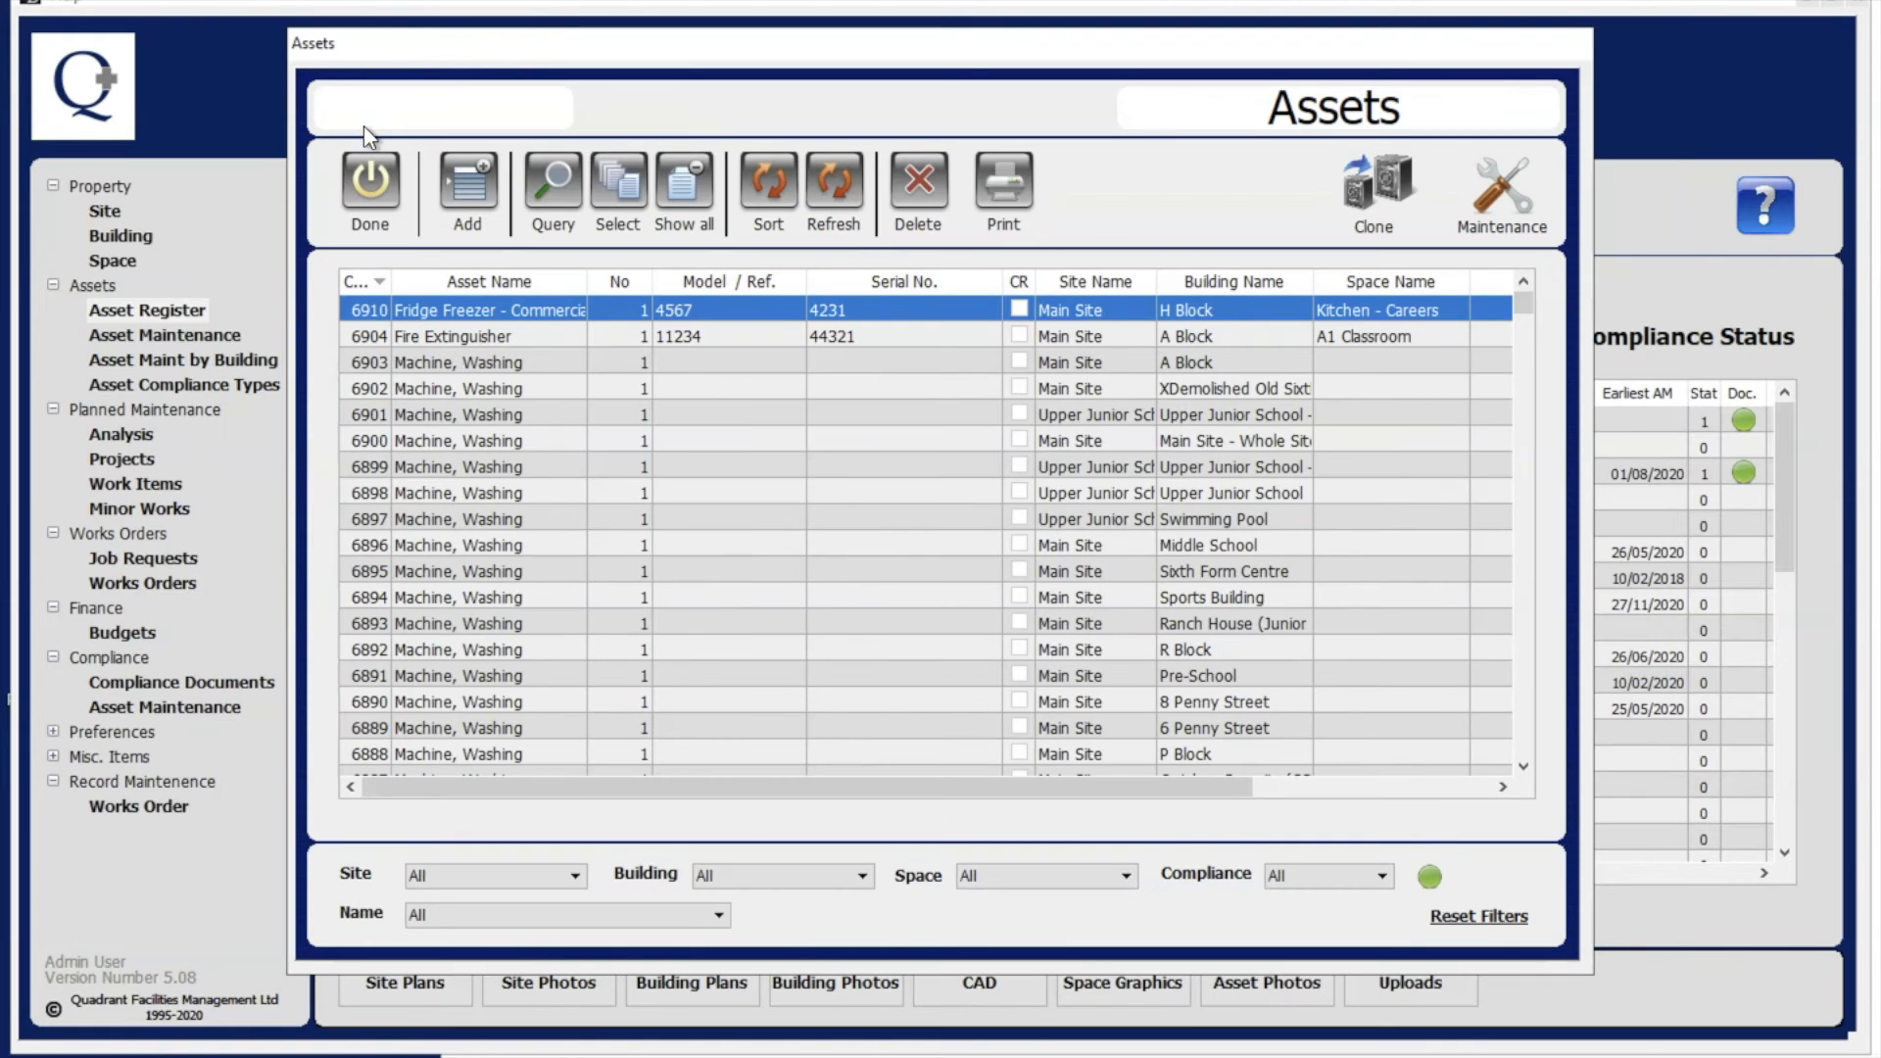
pyautogui.click(364, 156)
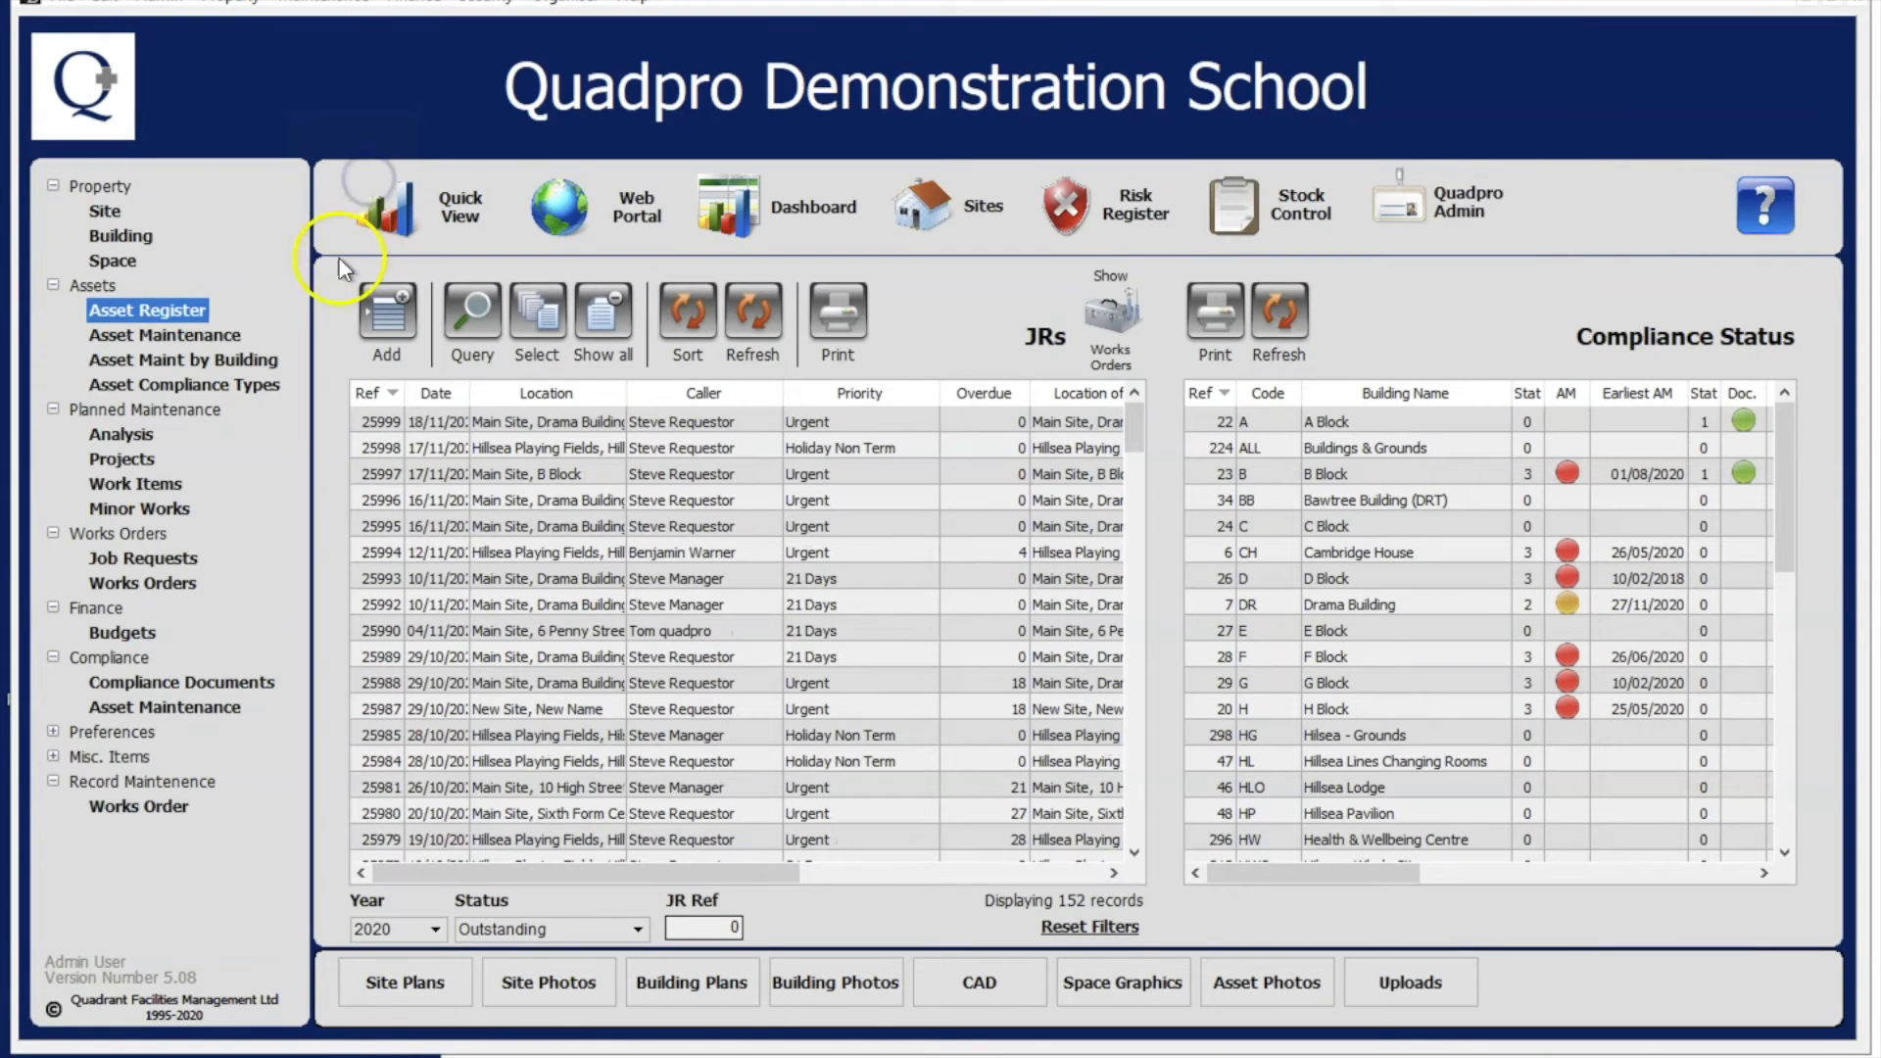
# Sort the job requests by caller and open the automatic Lift Service request for the Science Centre.
pyautogui.click(159, 563)
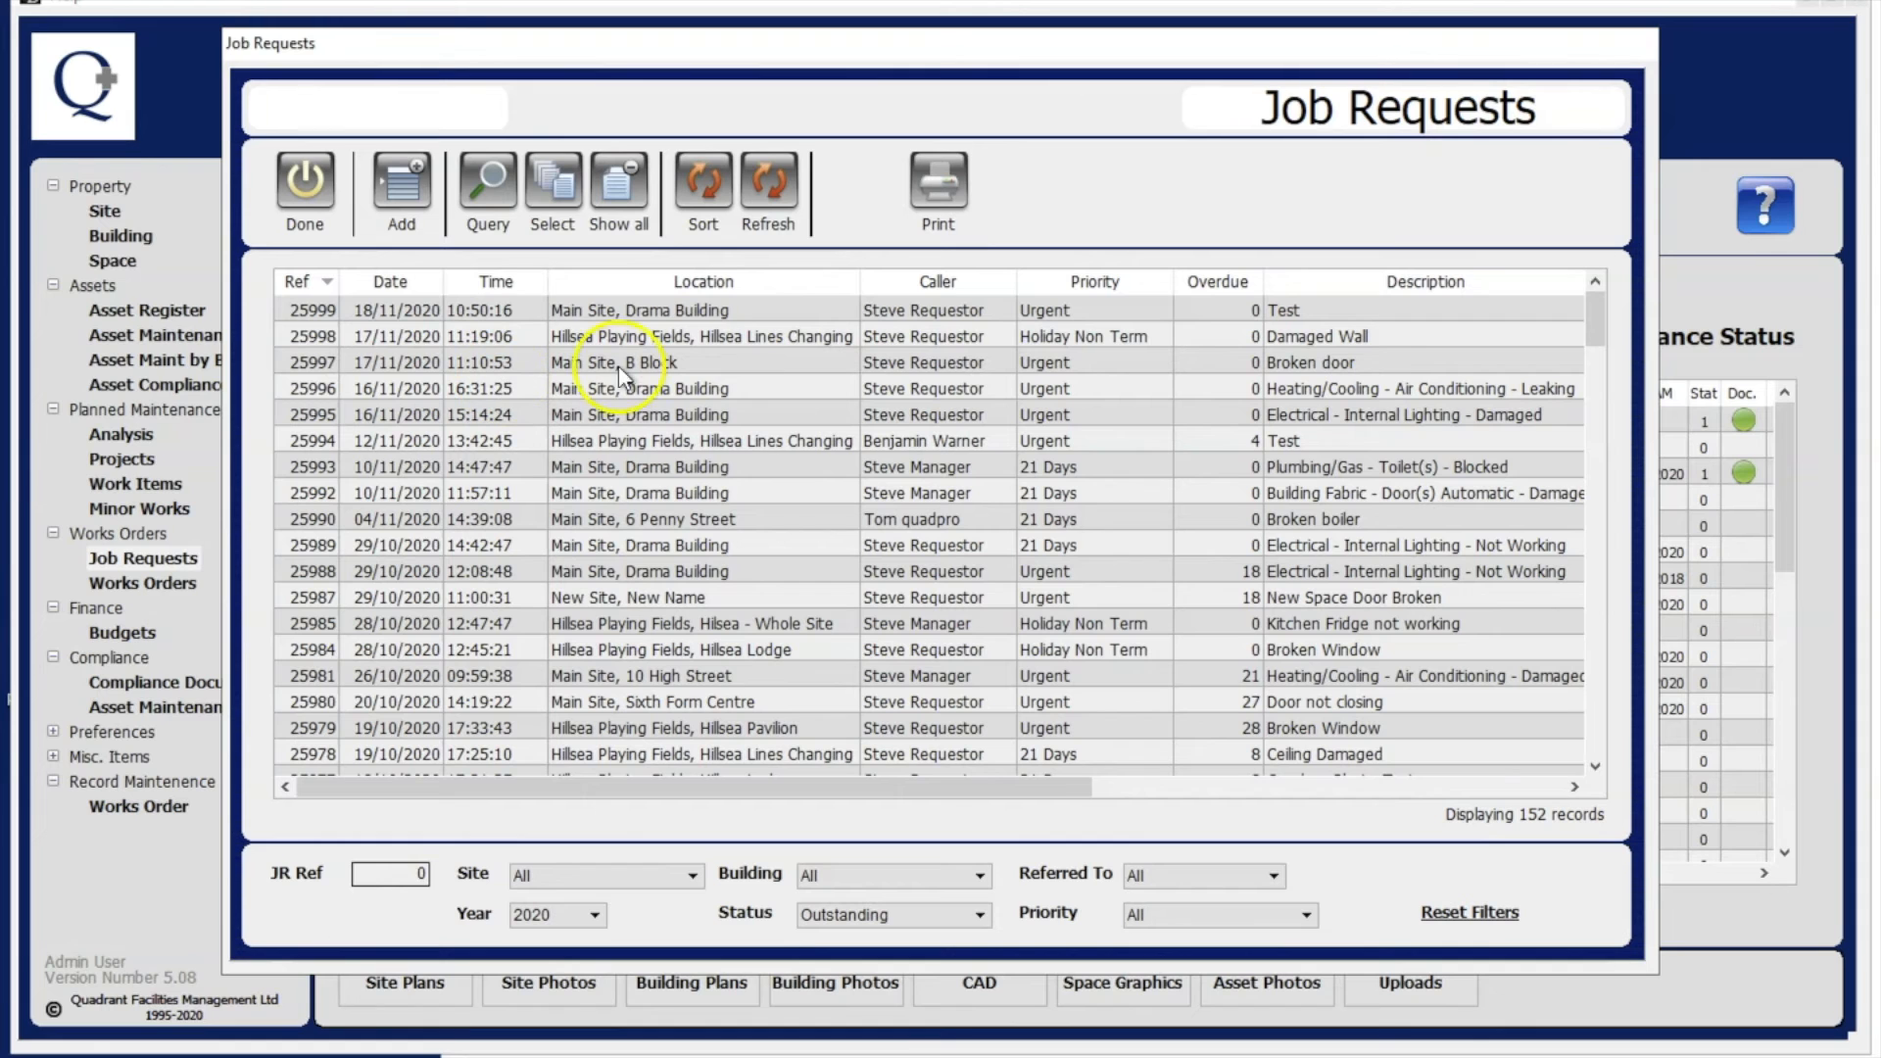
pyautogui.click(890, 284)
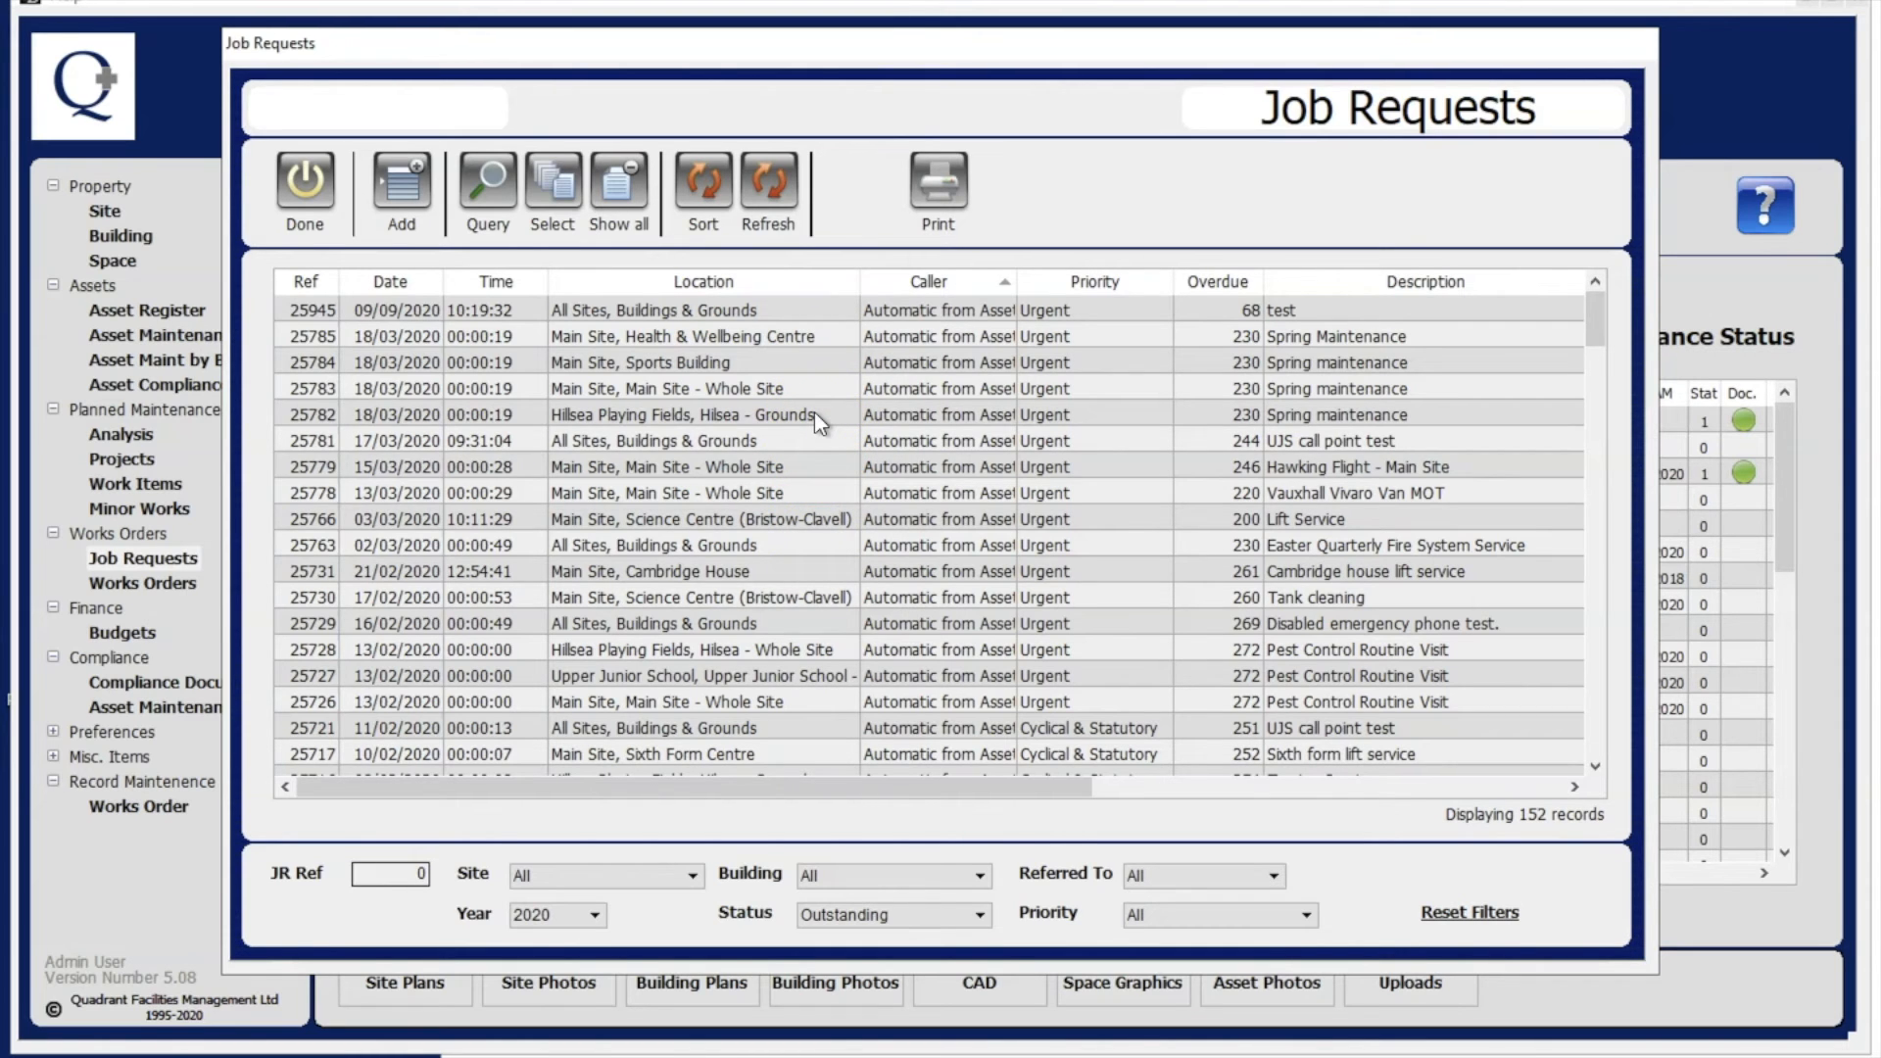
pyautogui.doubleClick(839, 530)
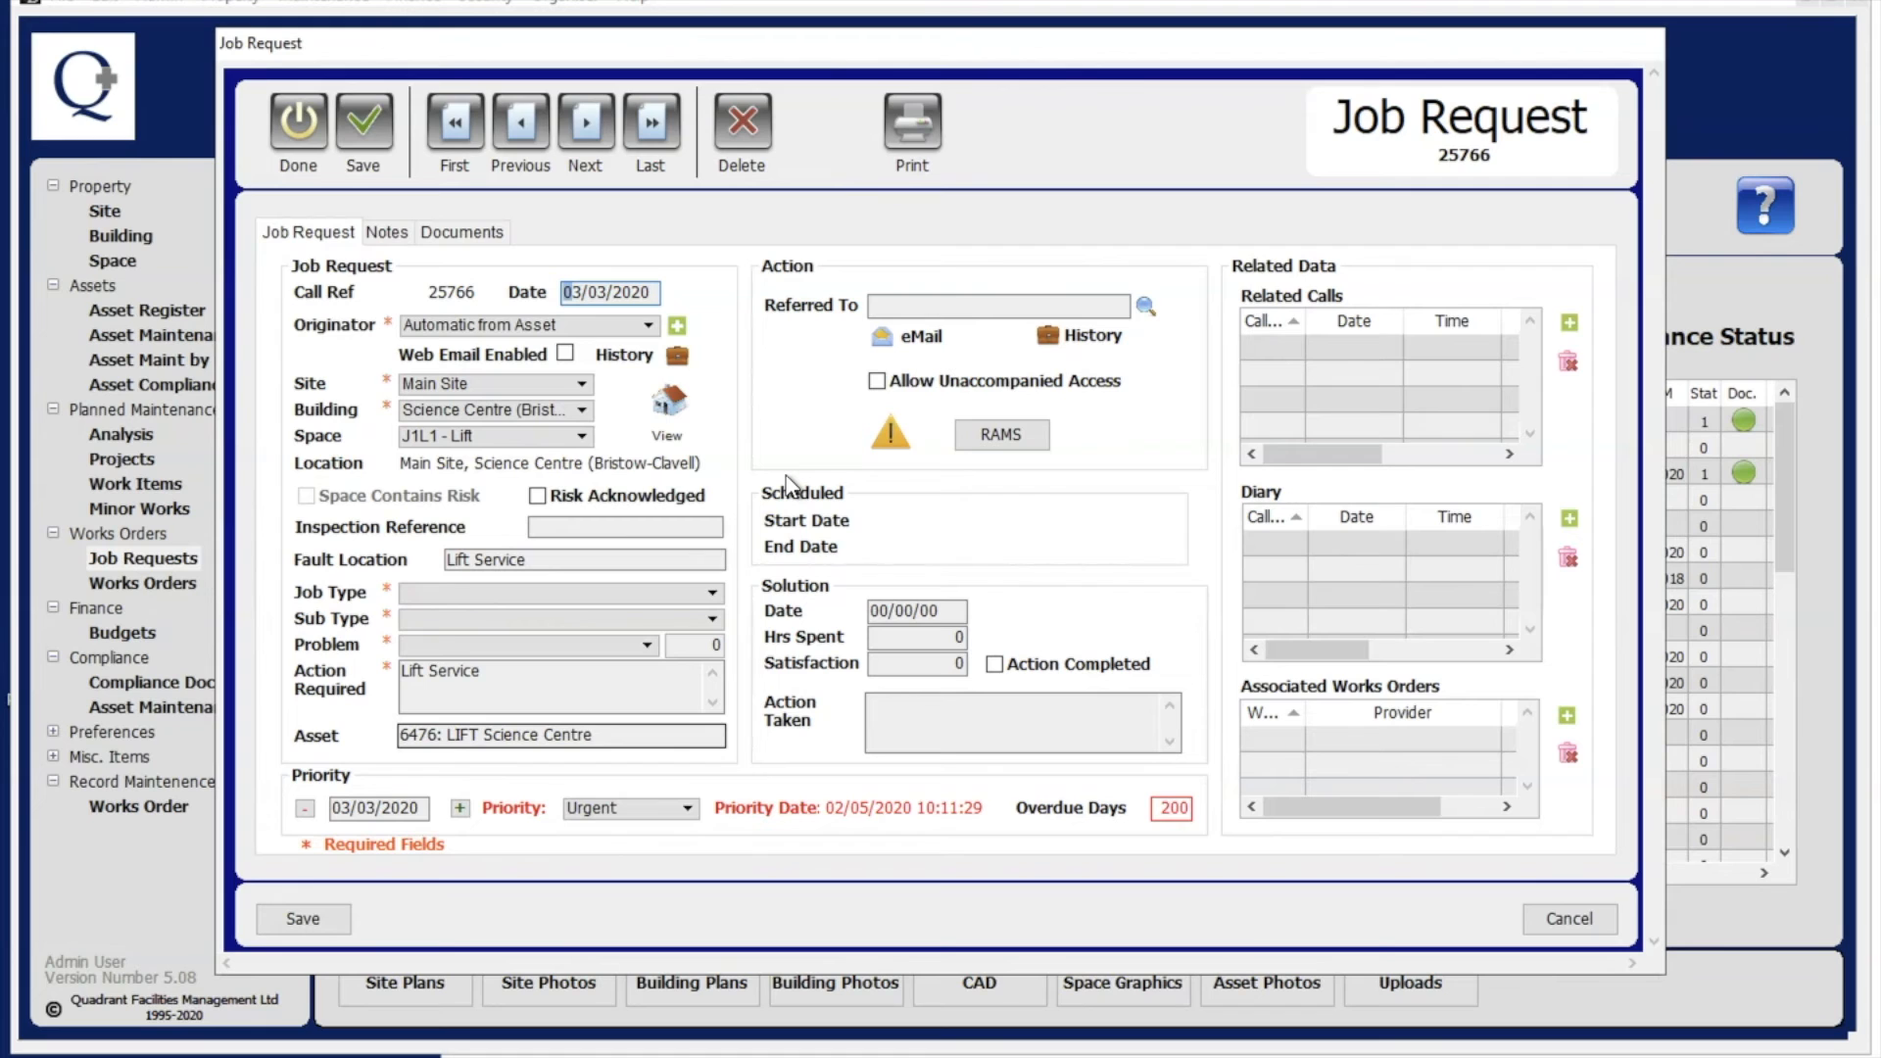
pyautogui.click(1095, 484)
# Mark the job request's action as completed and attach Asset Warranty from the Desktop to the lift's maintenance record.
pyautogui.click(994, 668)
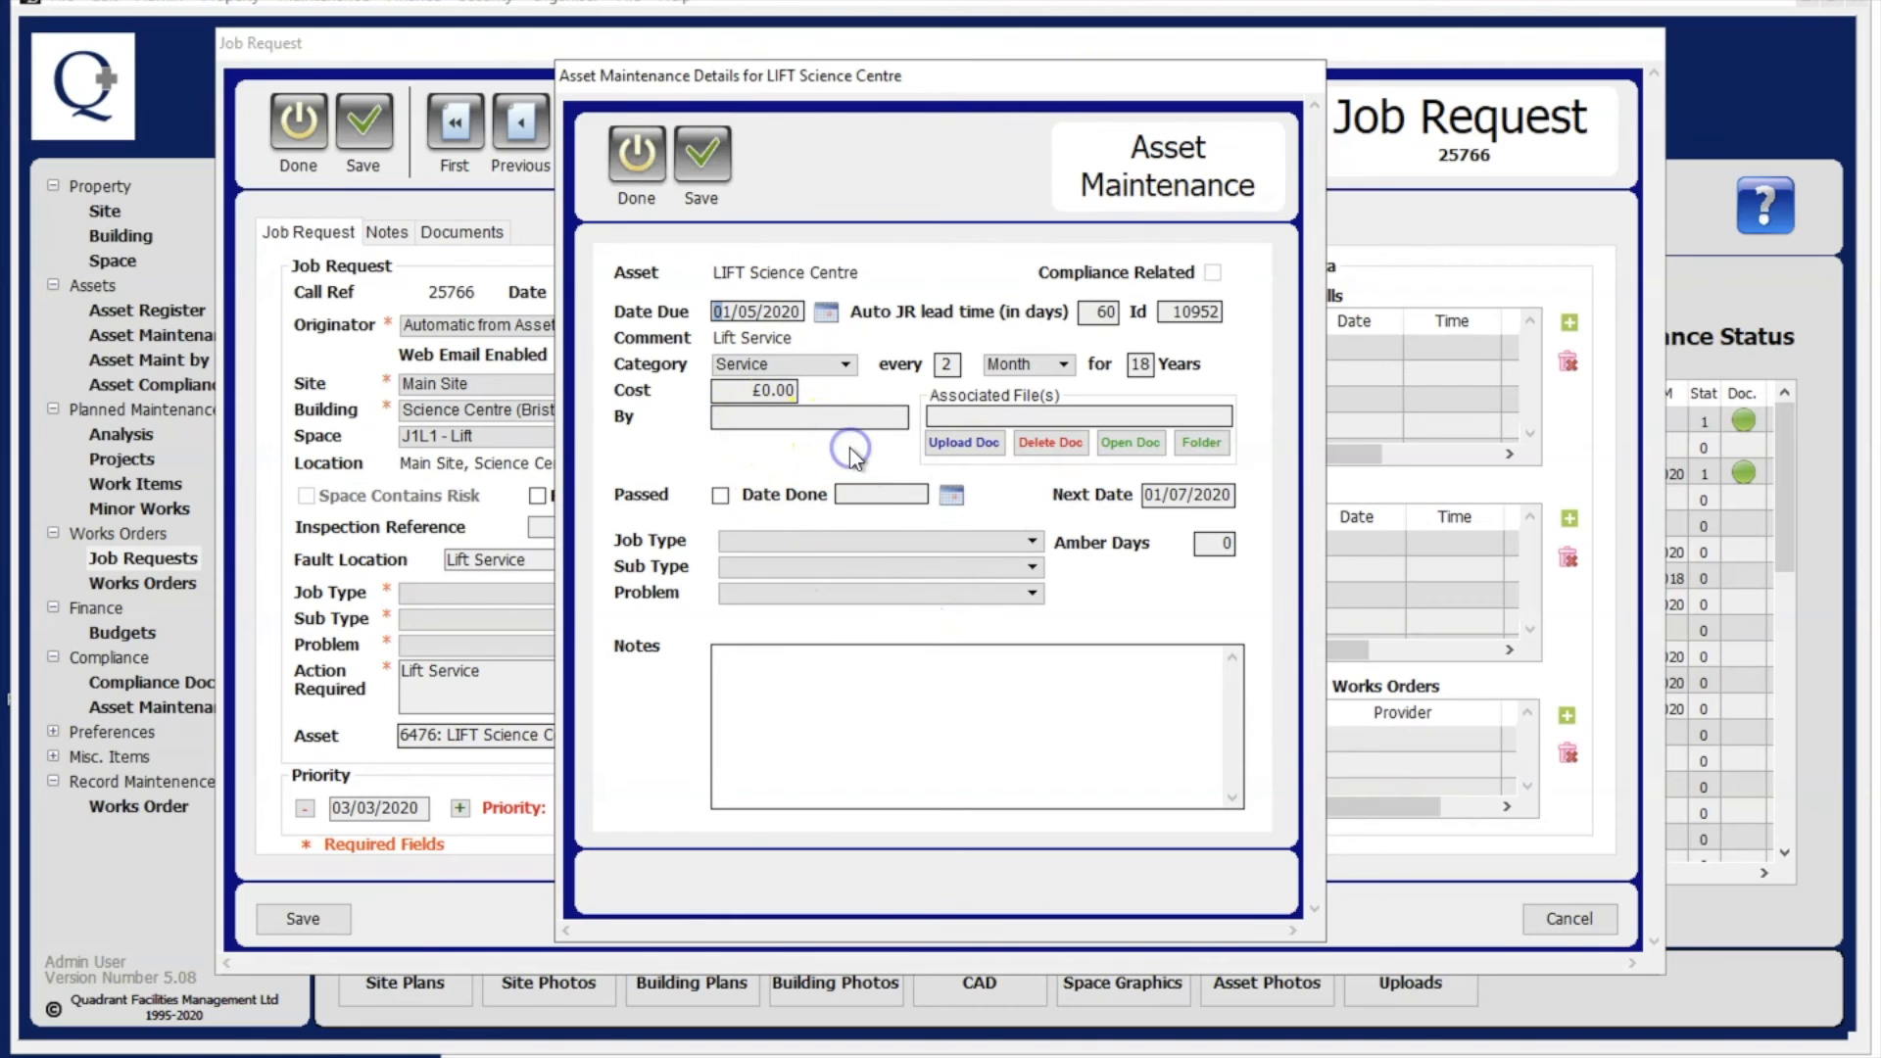
pyautogui.click(969, 445)
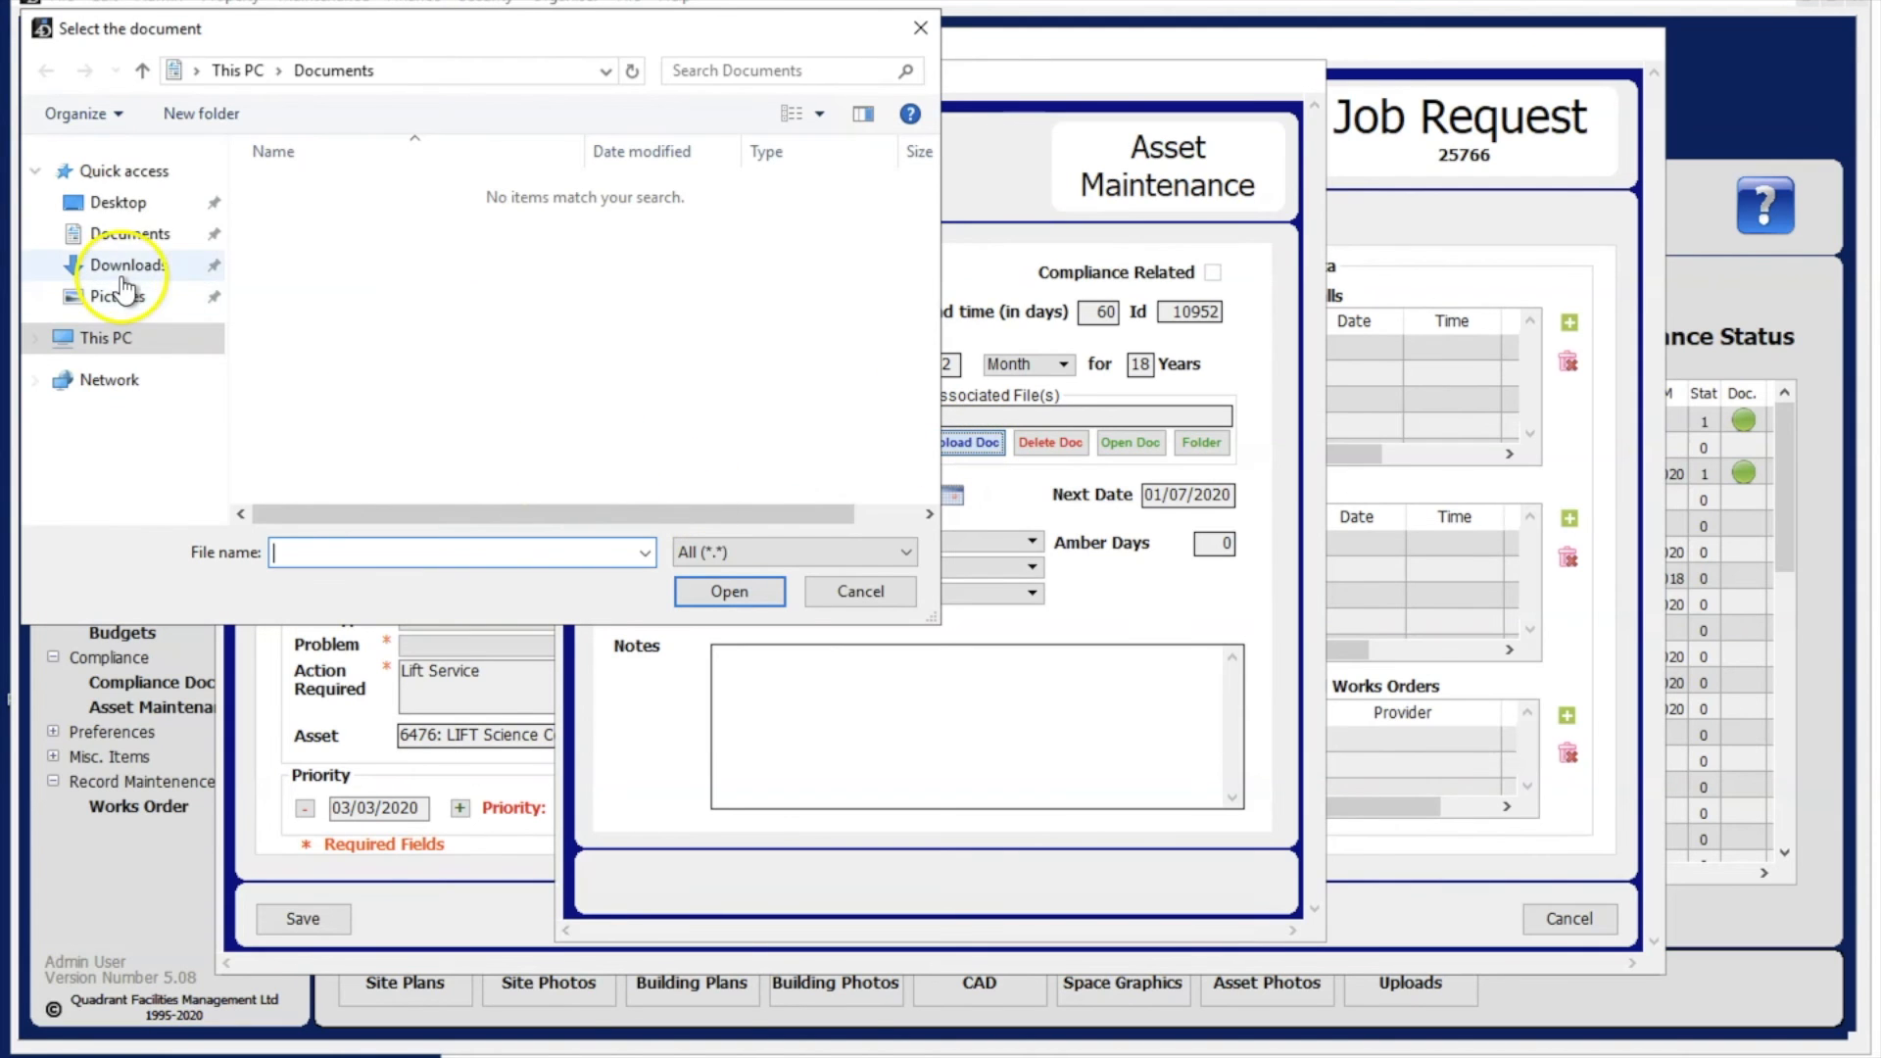
pyautogui.click(117, 208)
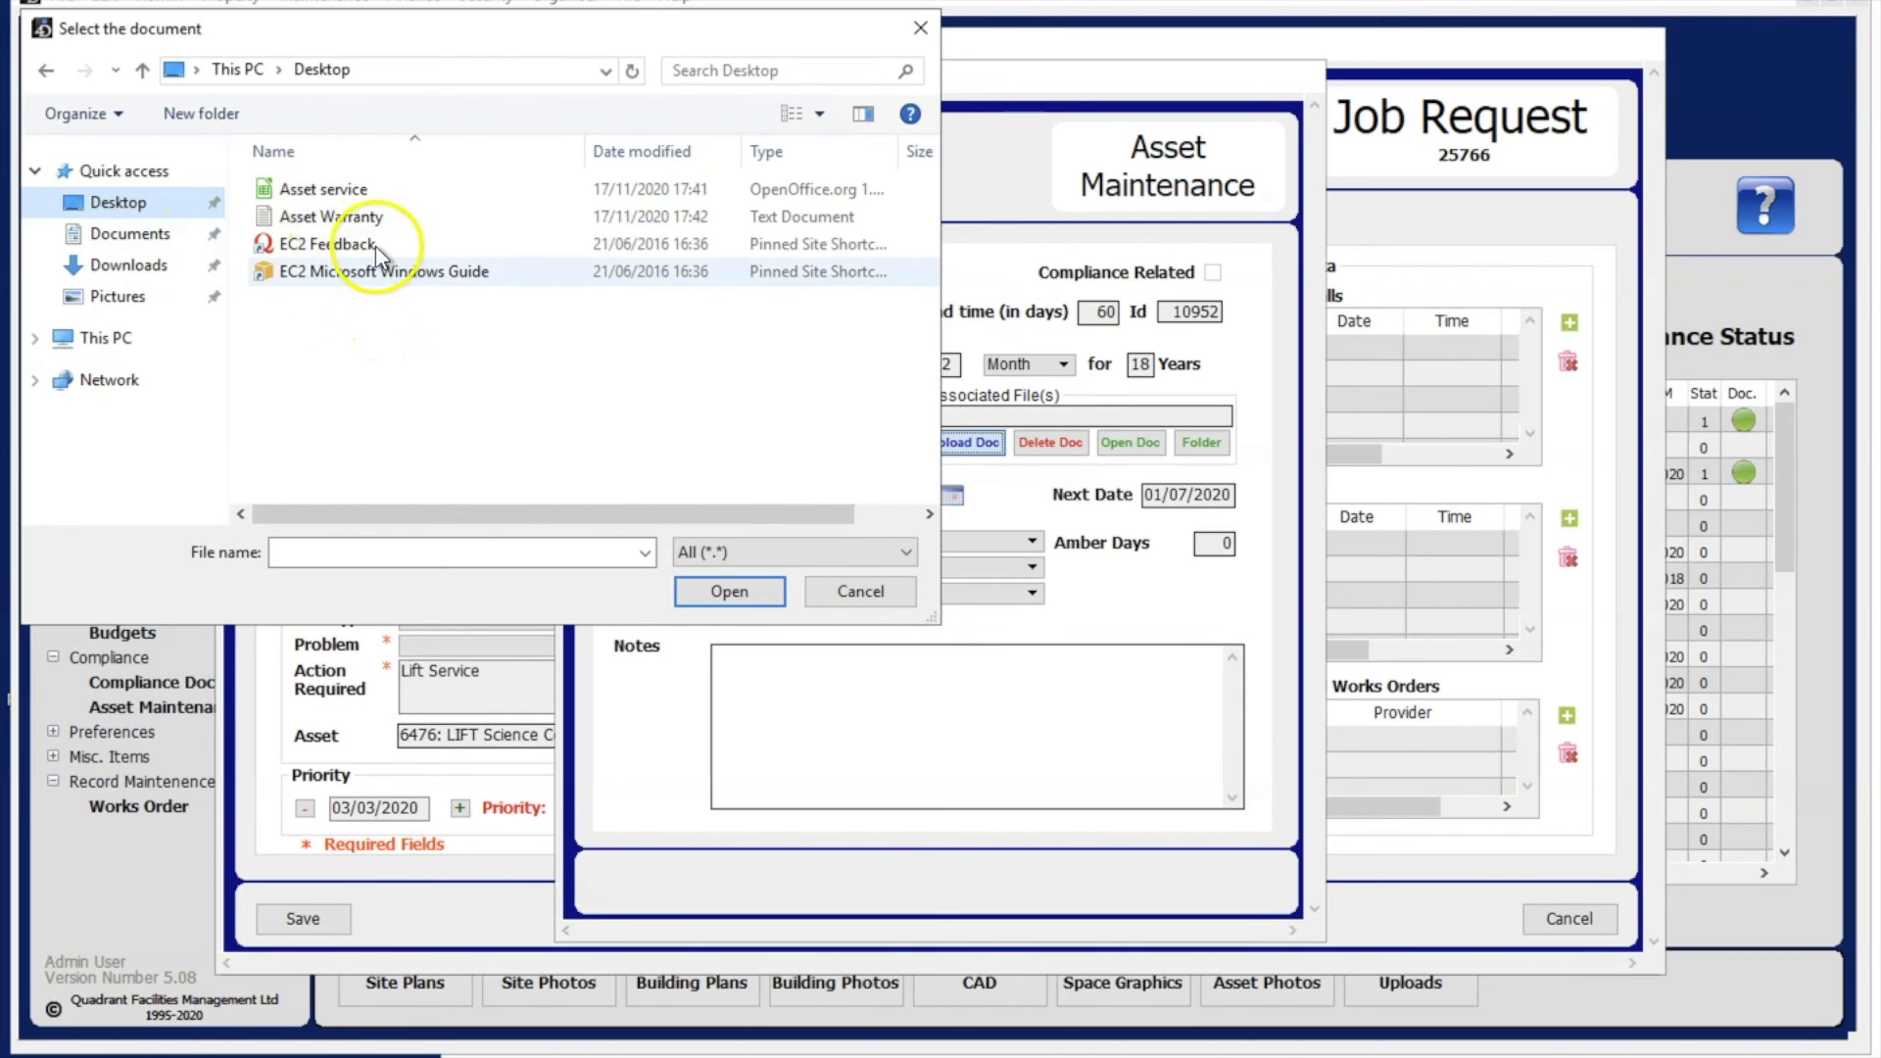
pyautogui.click(365, 217)
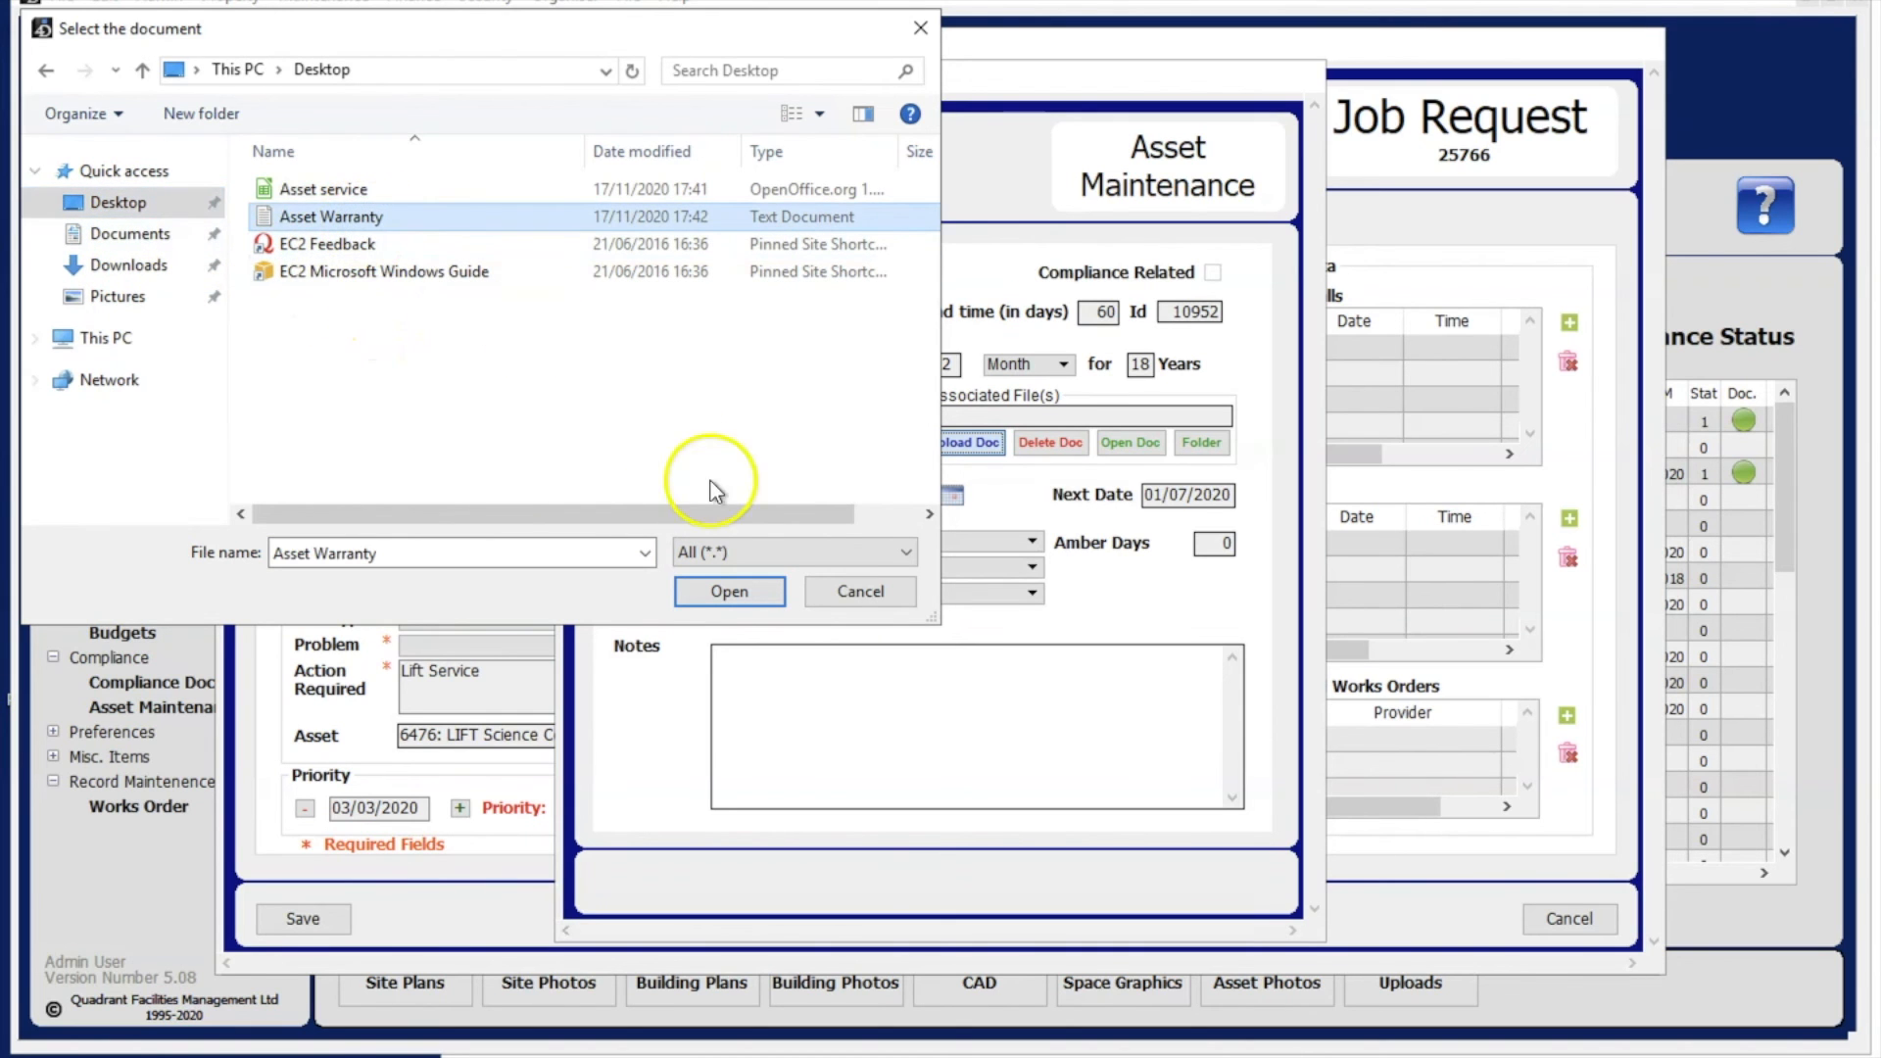
pyautogui.click(713, 588)
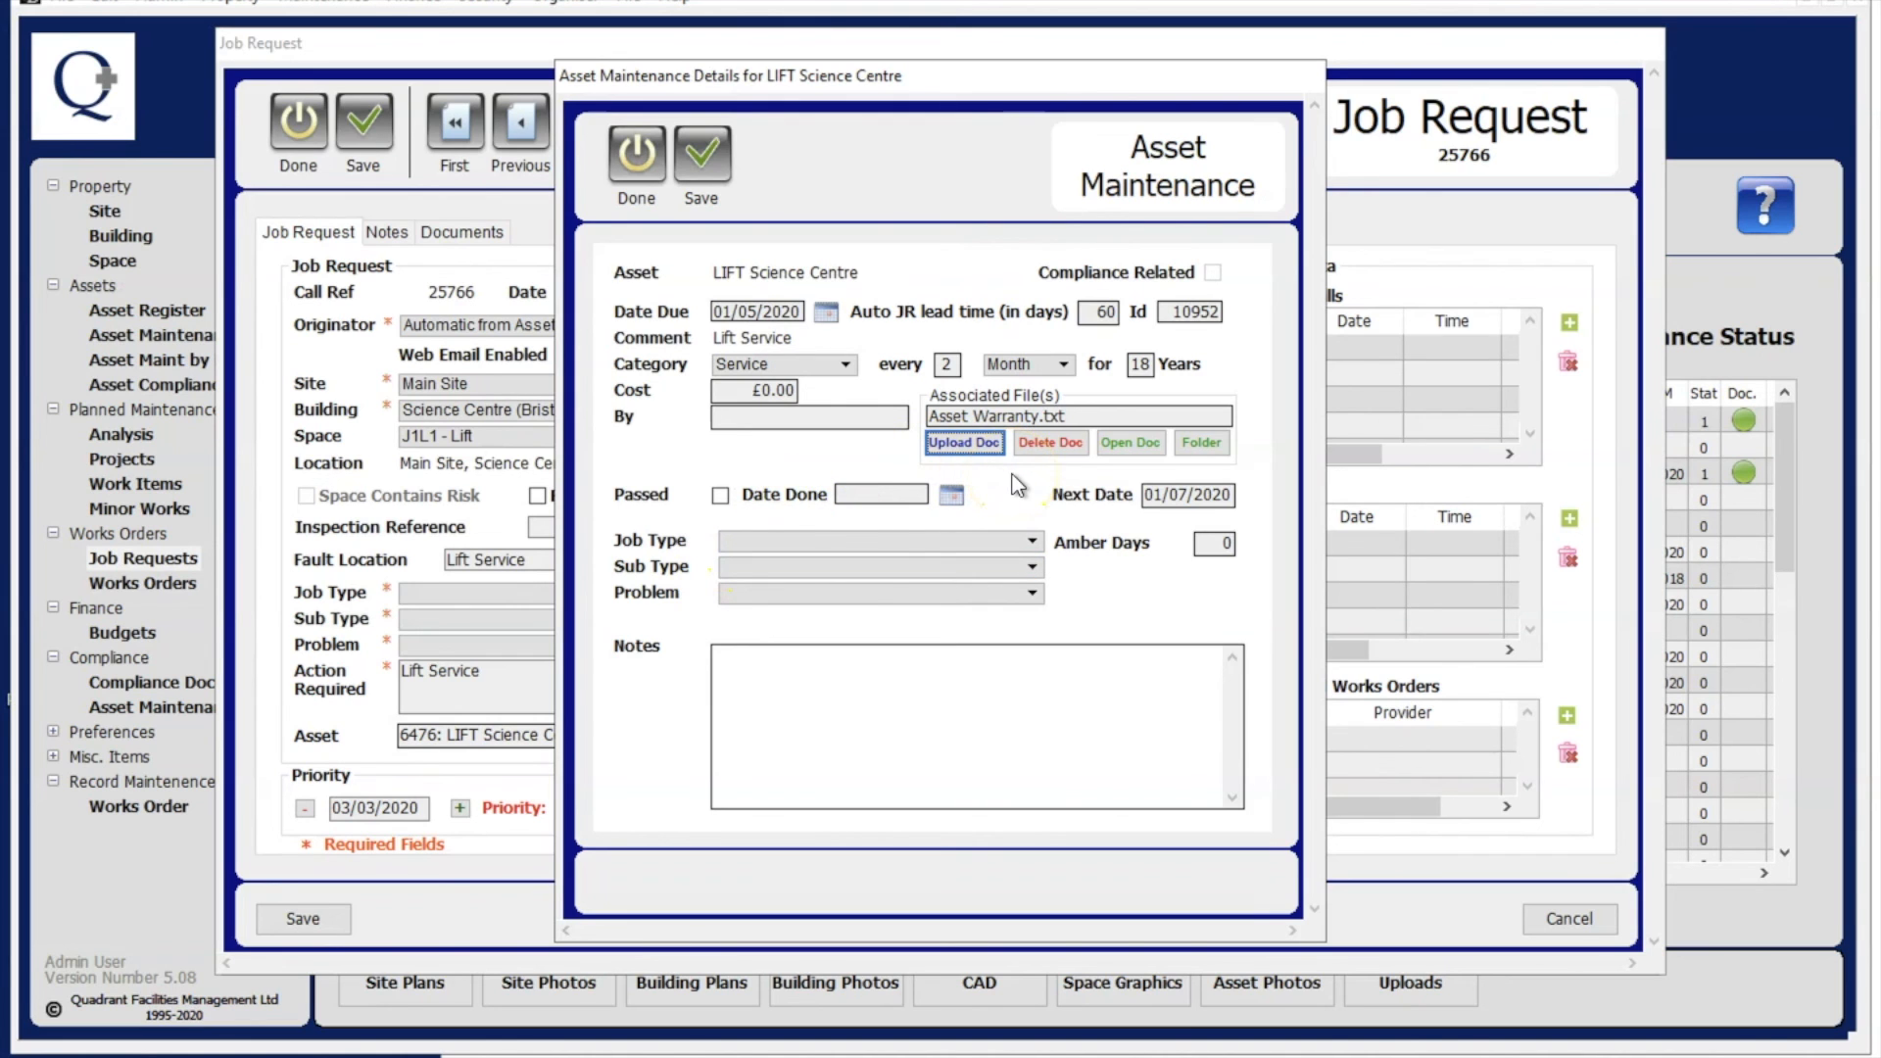
# Add Asset service from the Desktop as another associated file, keeping the original attachment.
pyautogui.click(968, 443)
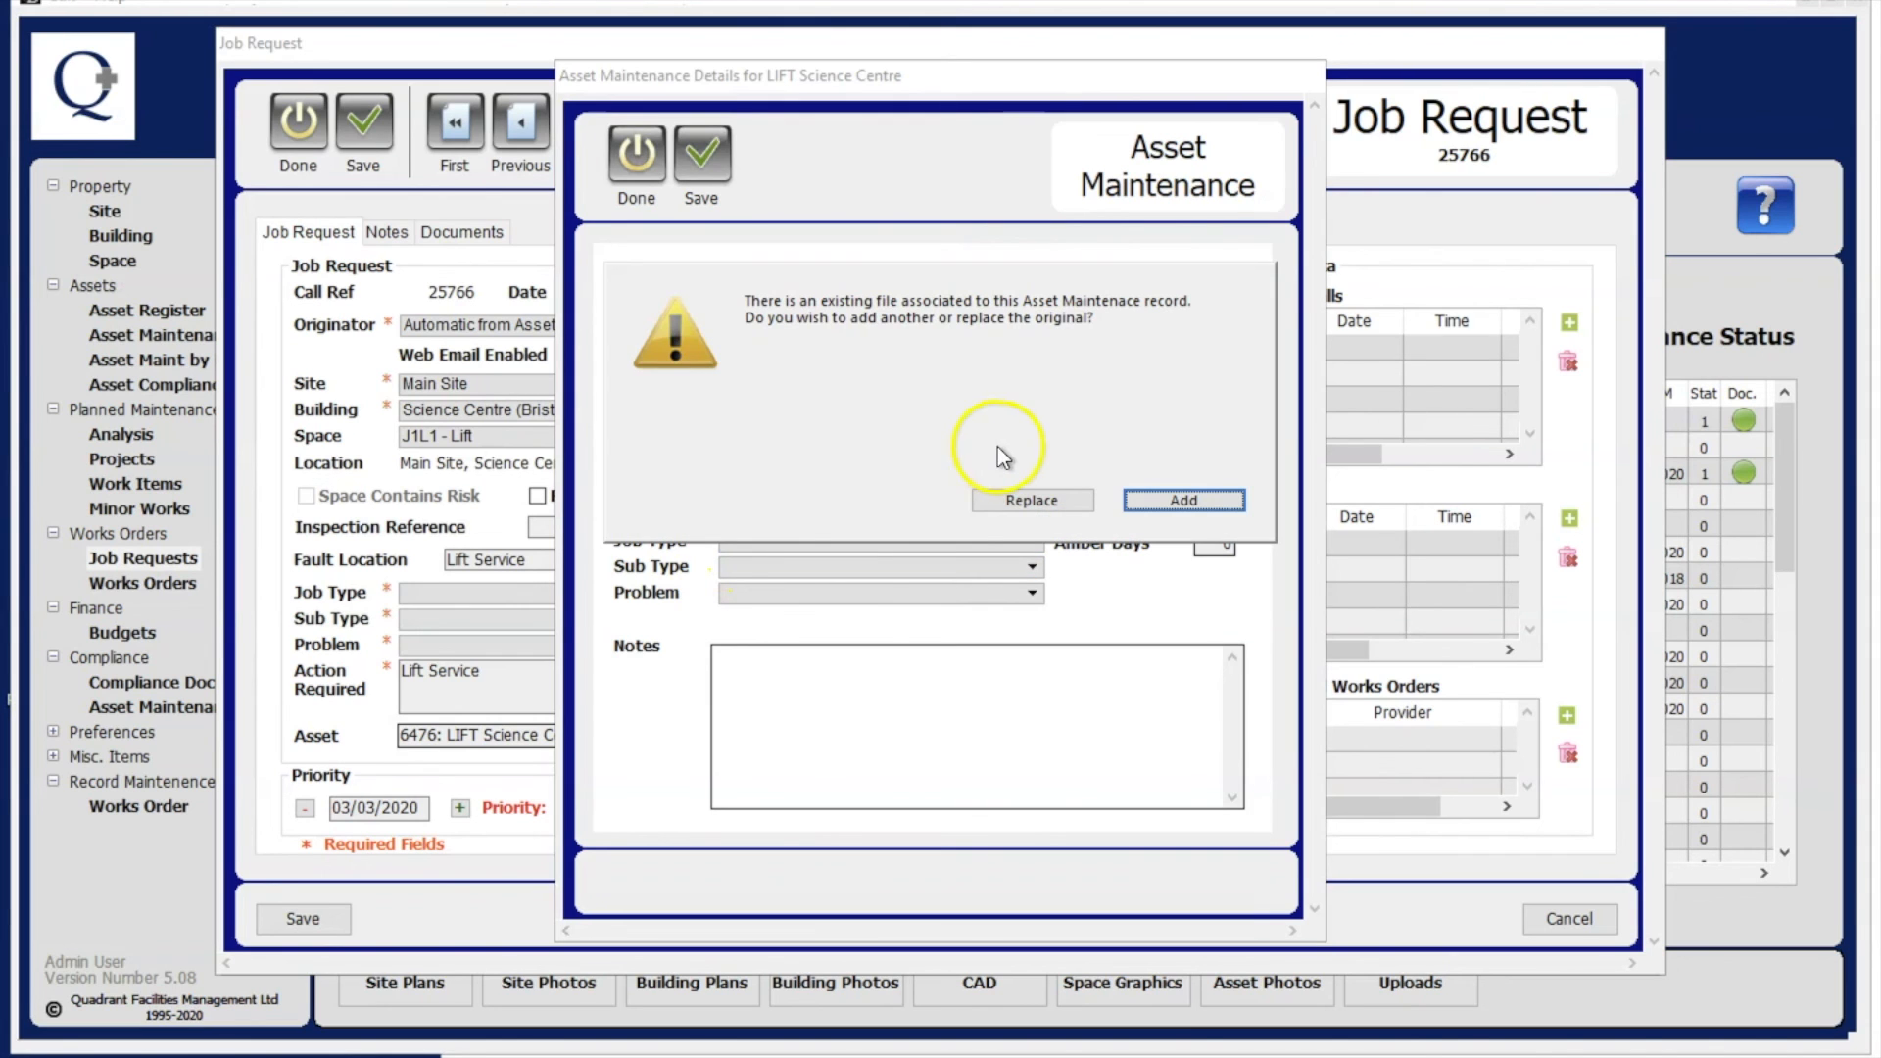
pyautogui.click(1159, 504)
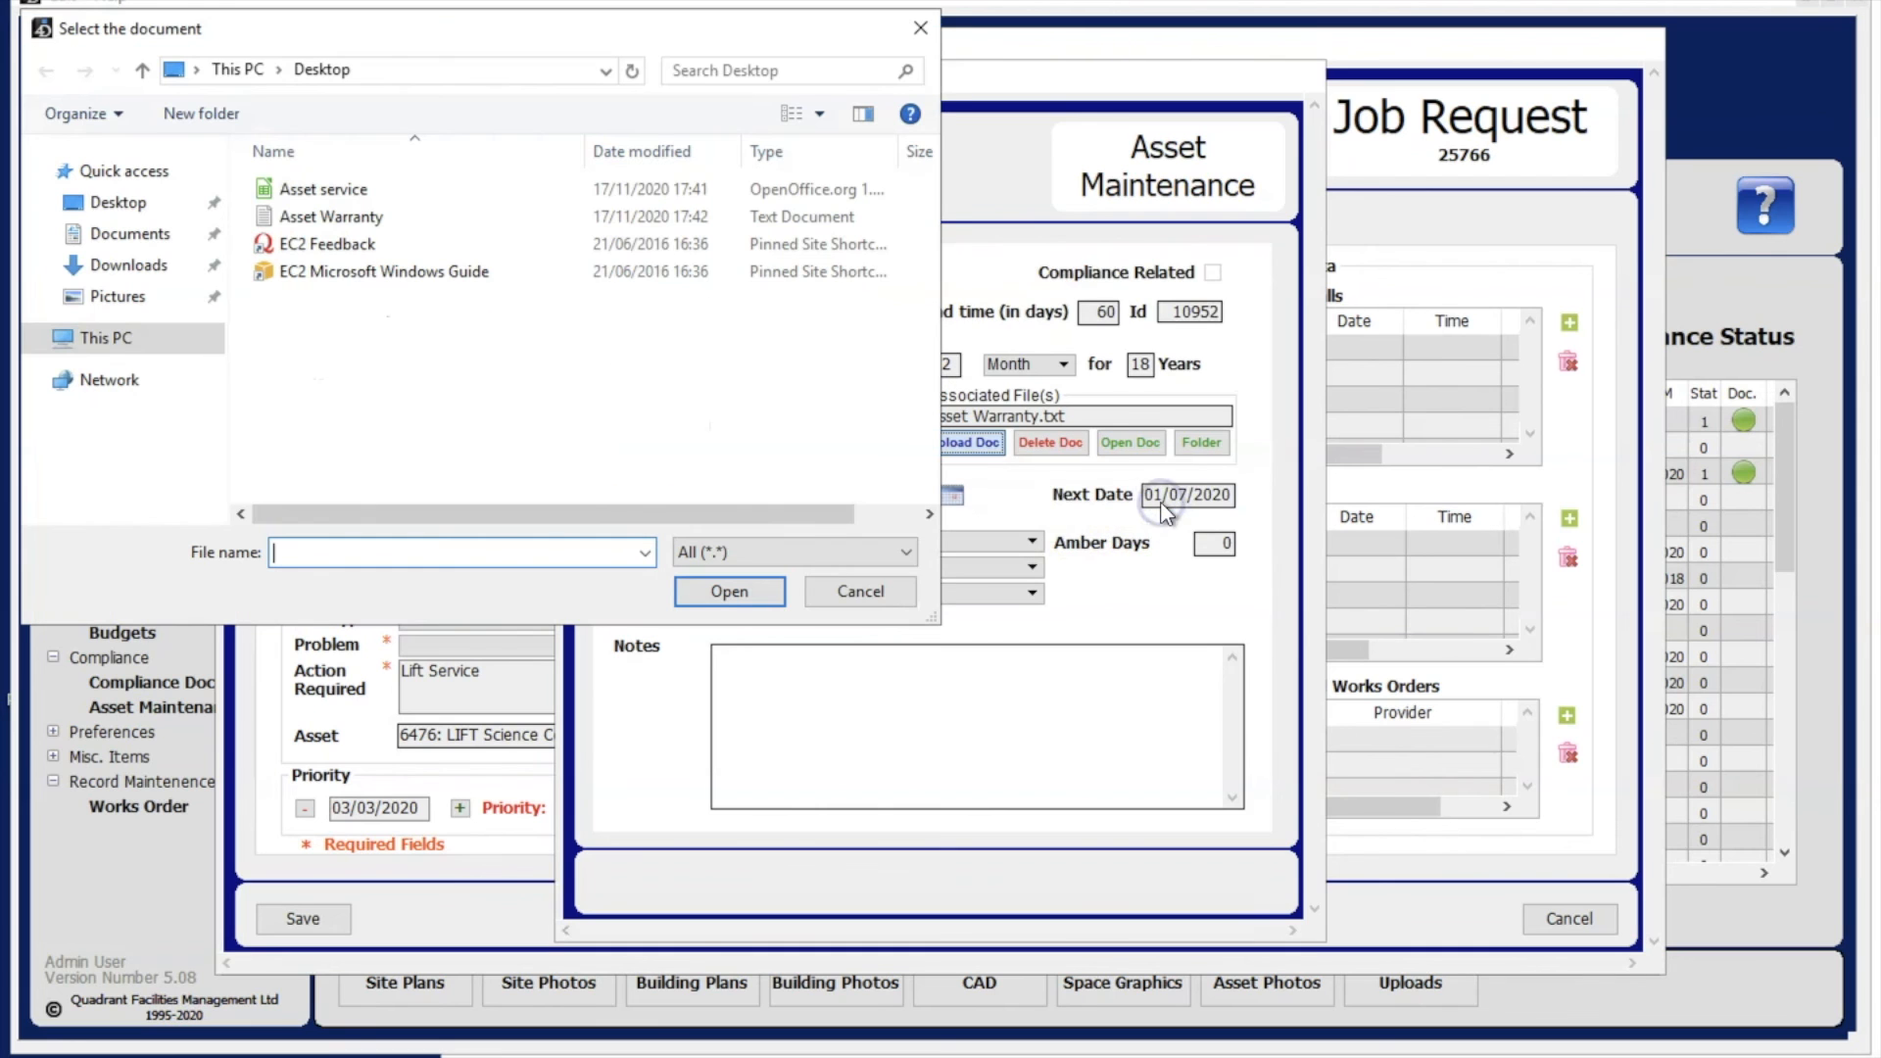
pyautogui.click(367, 190)
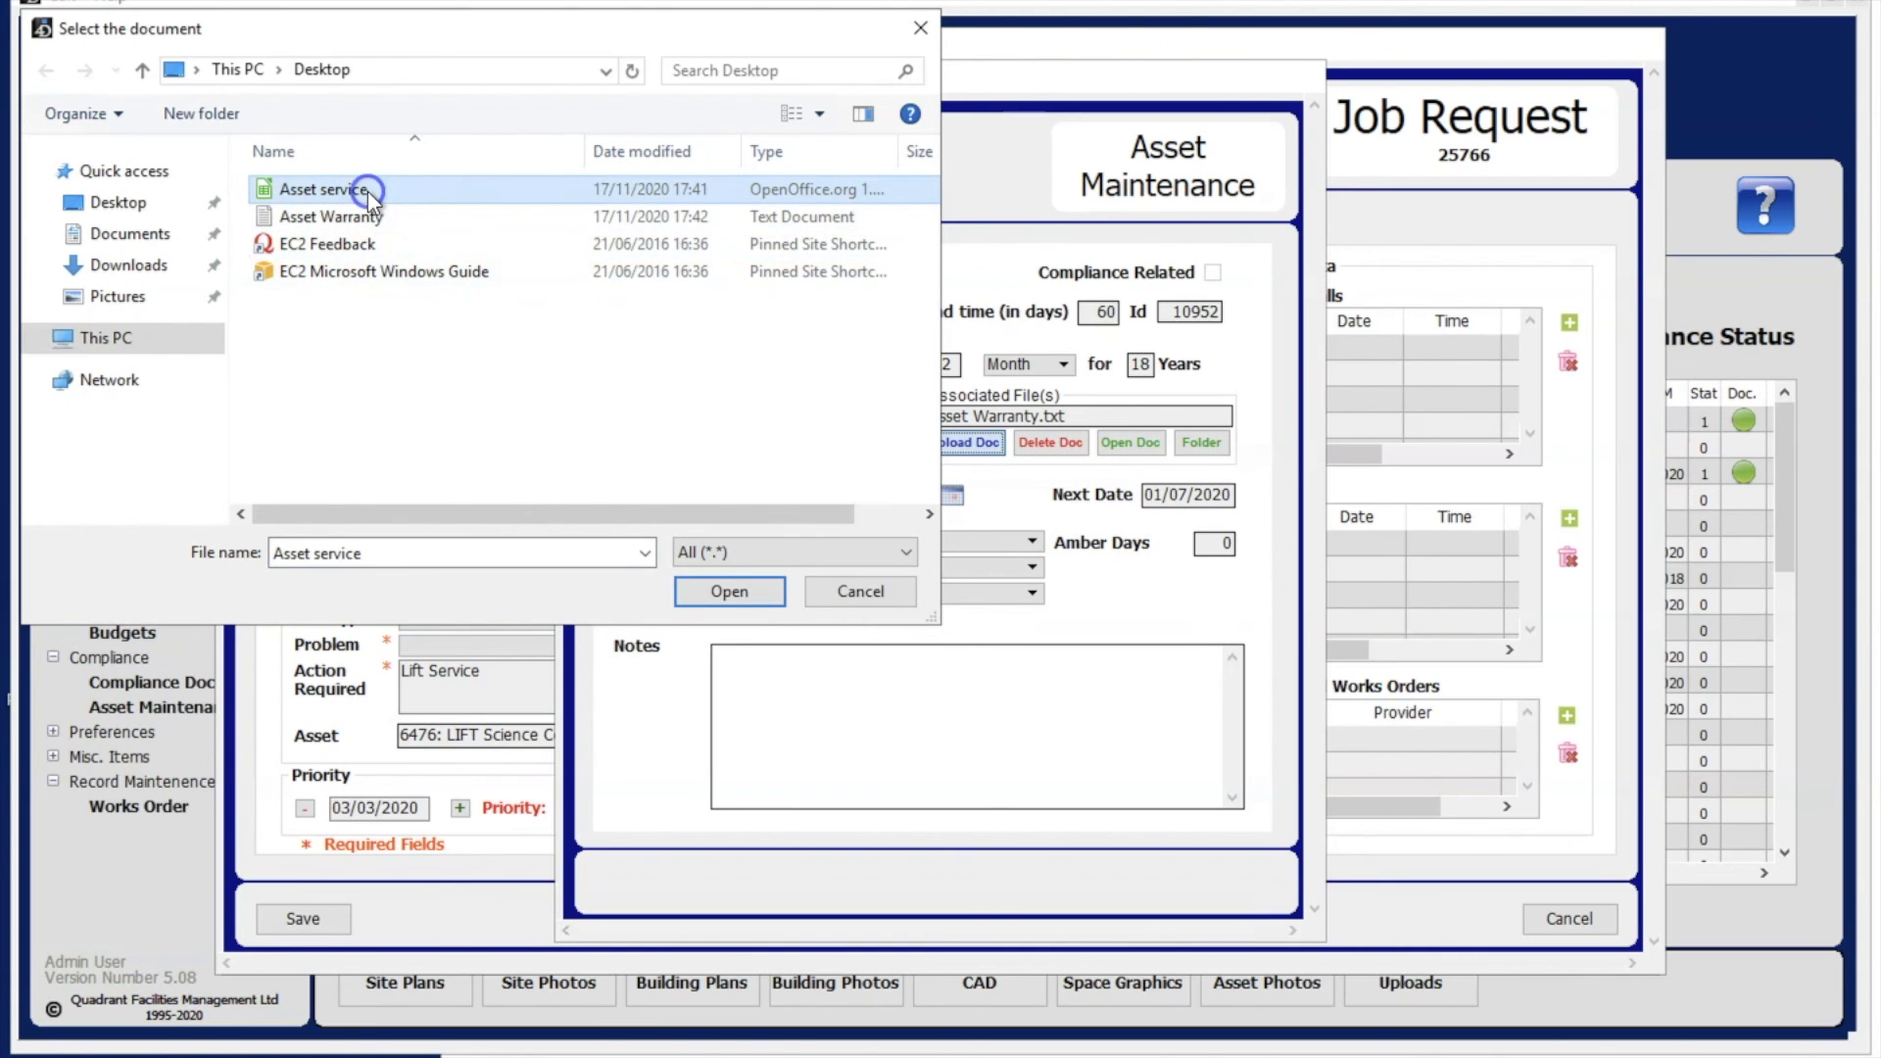
pyautogui.click(741, 597)
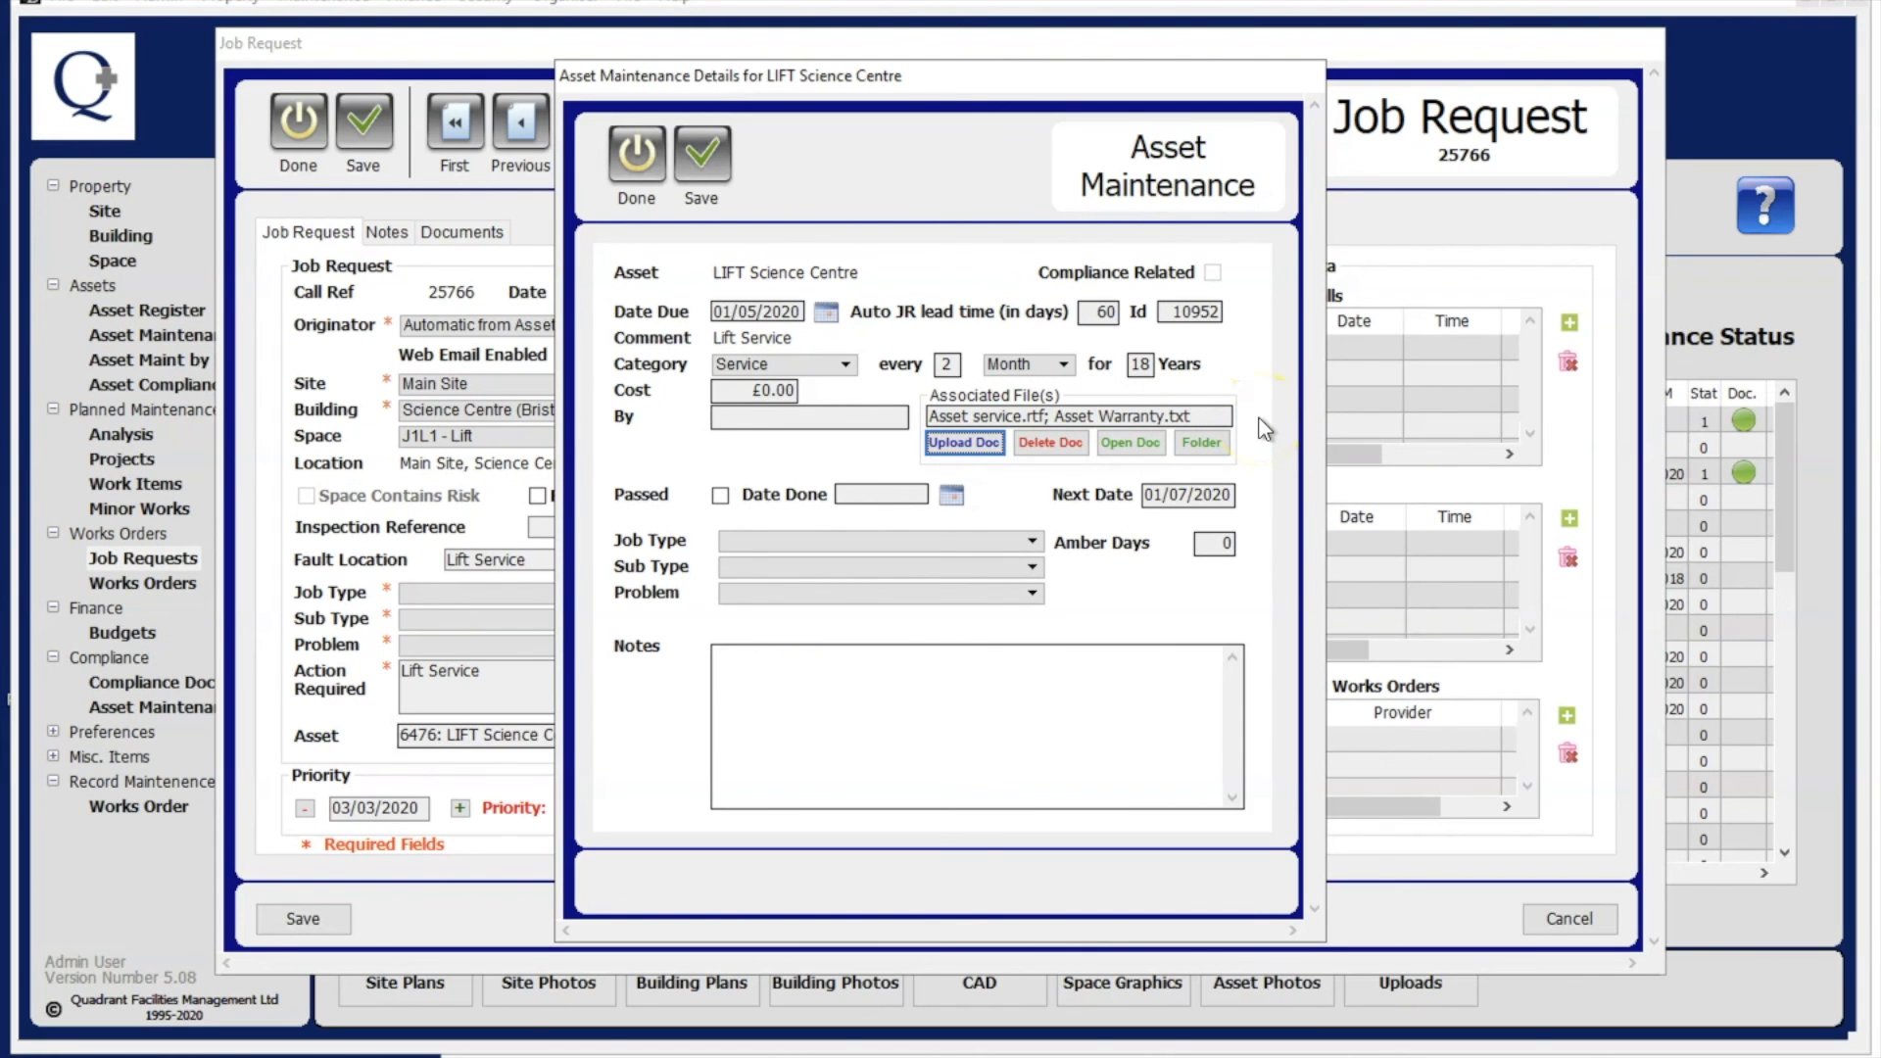
# Inspect the folder storing the maintenance record's associated files and its parent asset folder.
pyautogui.click(1212, 438)
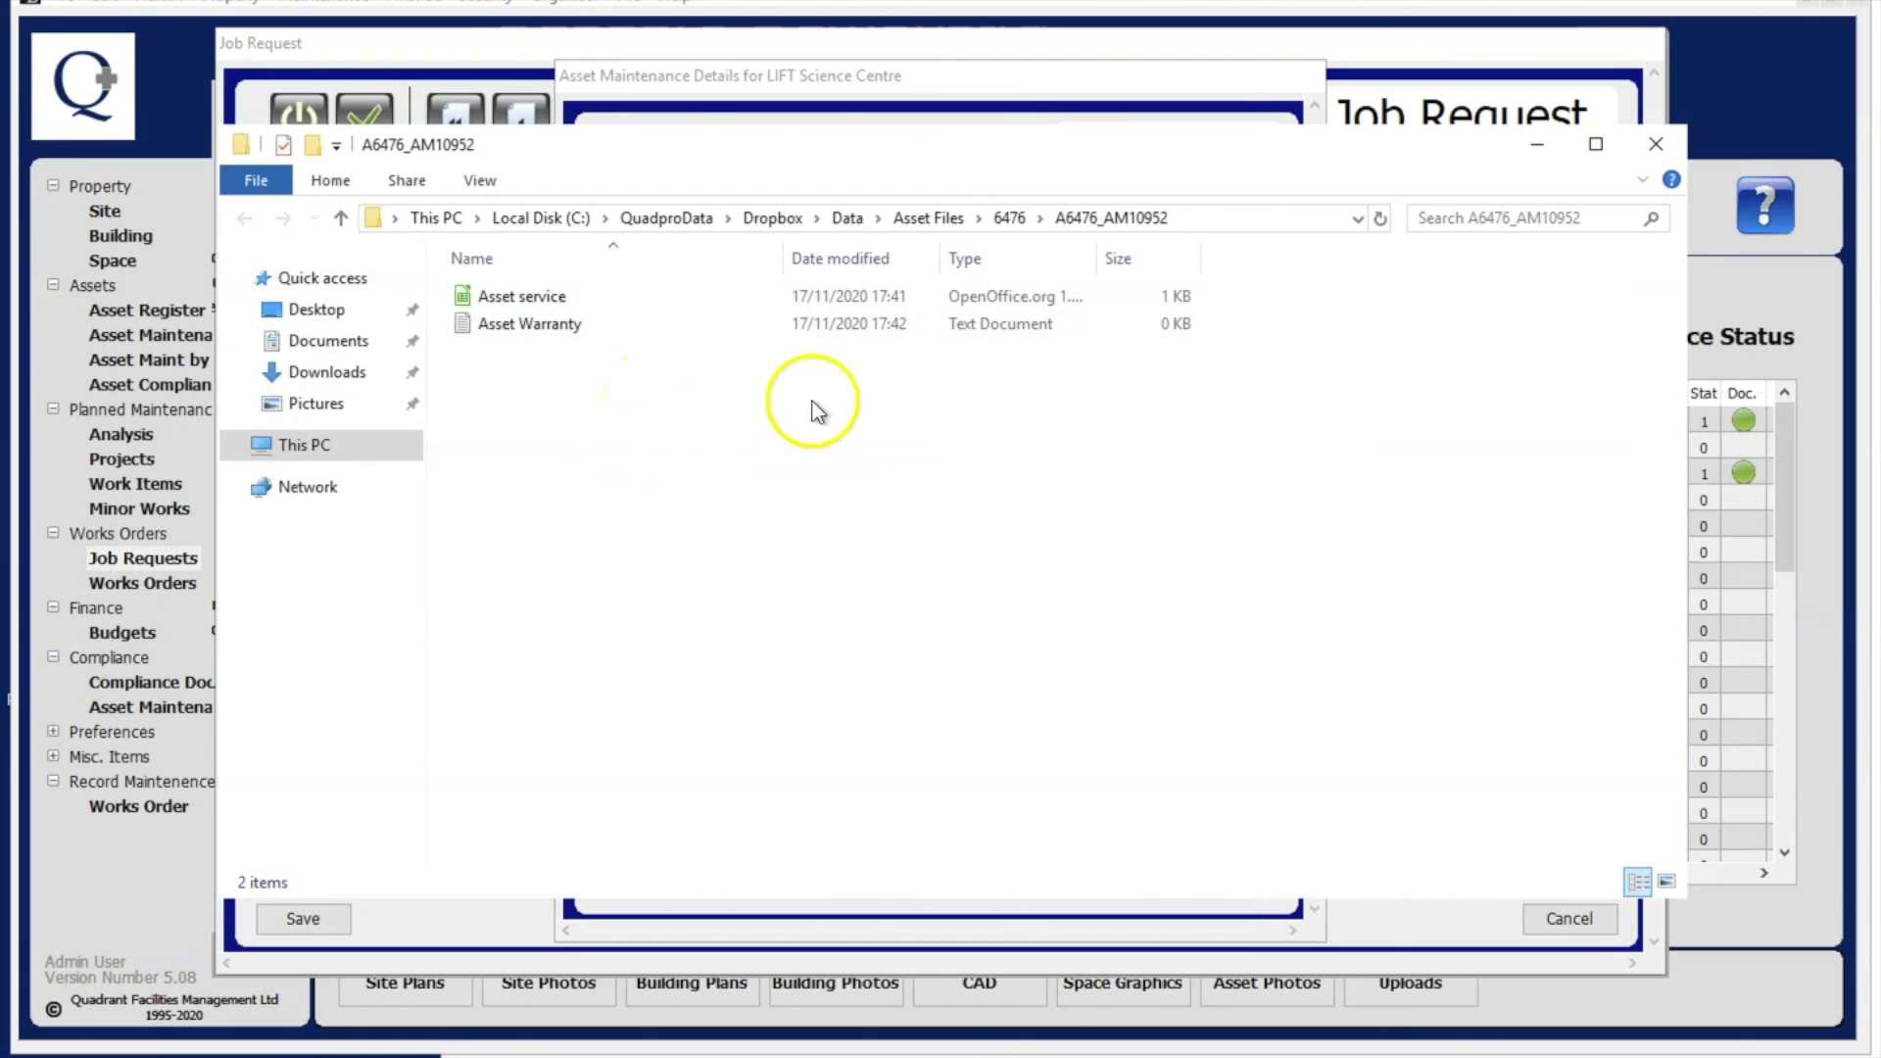
pyautogui.click(1009, 220)
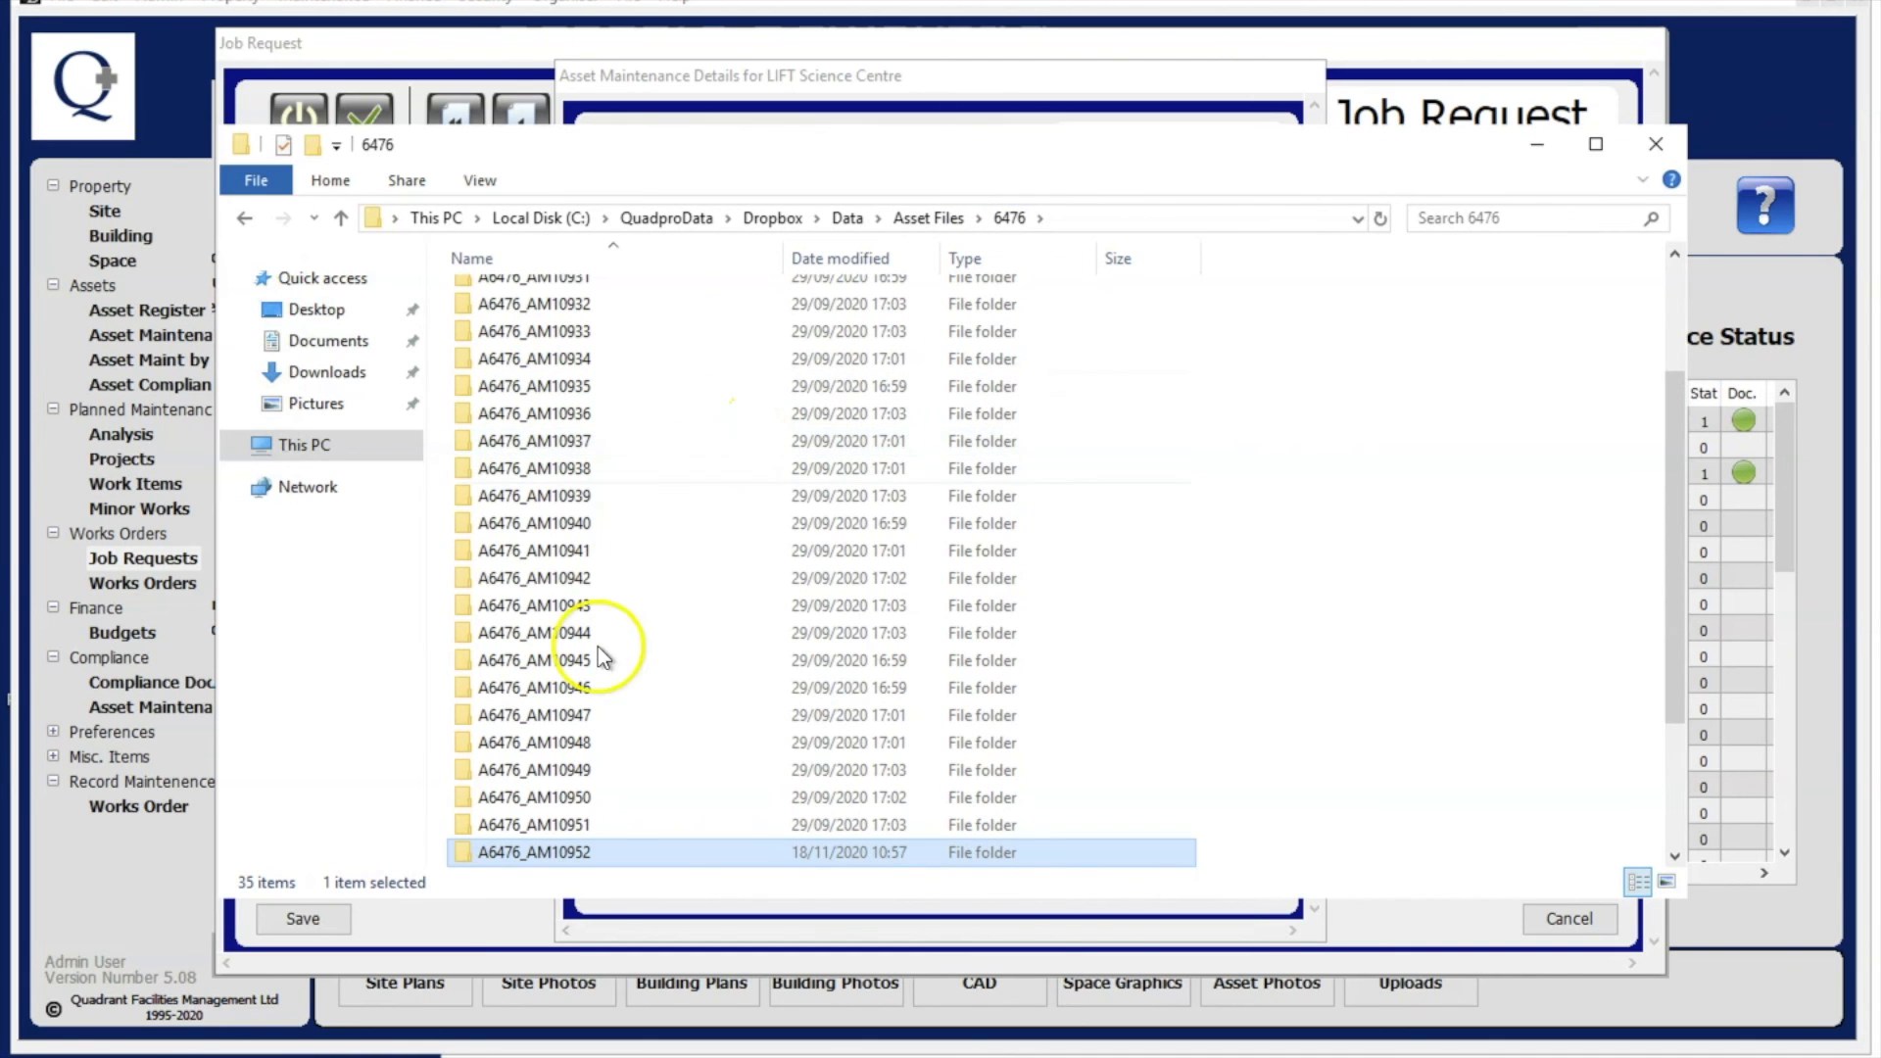
pyautogui.click(1645, 143)
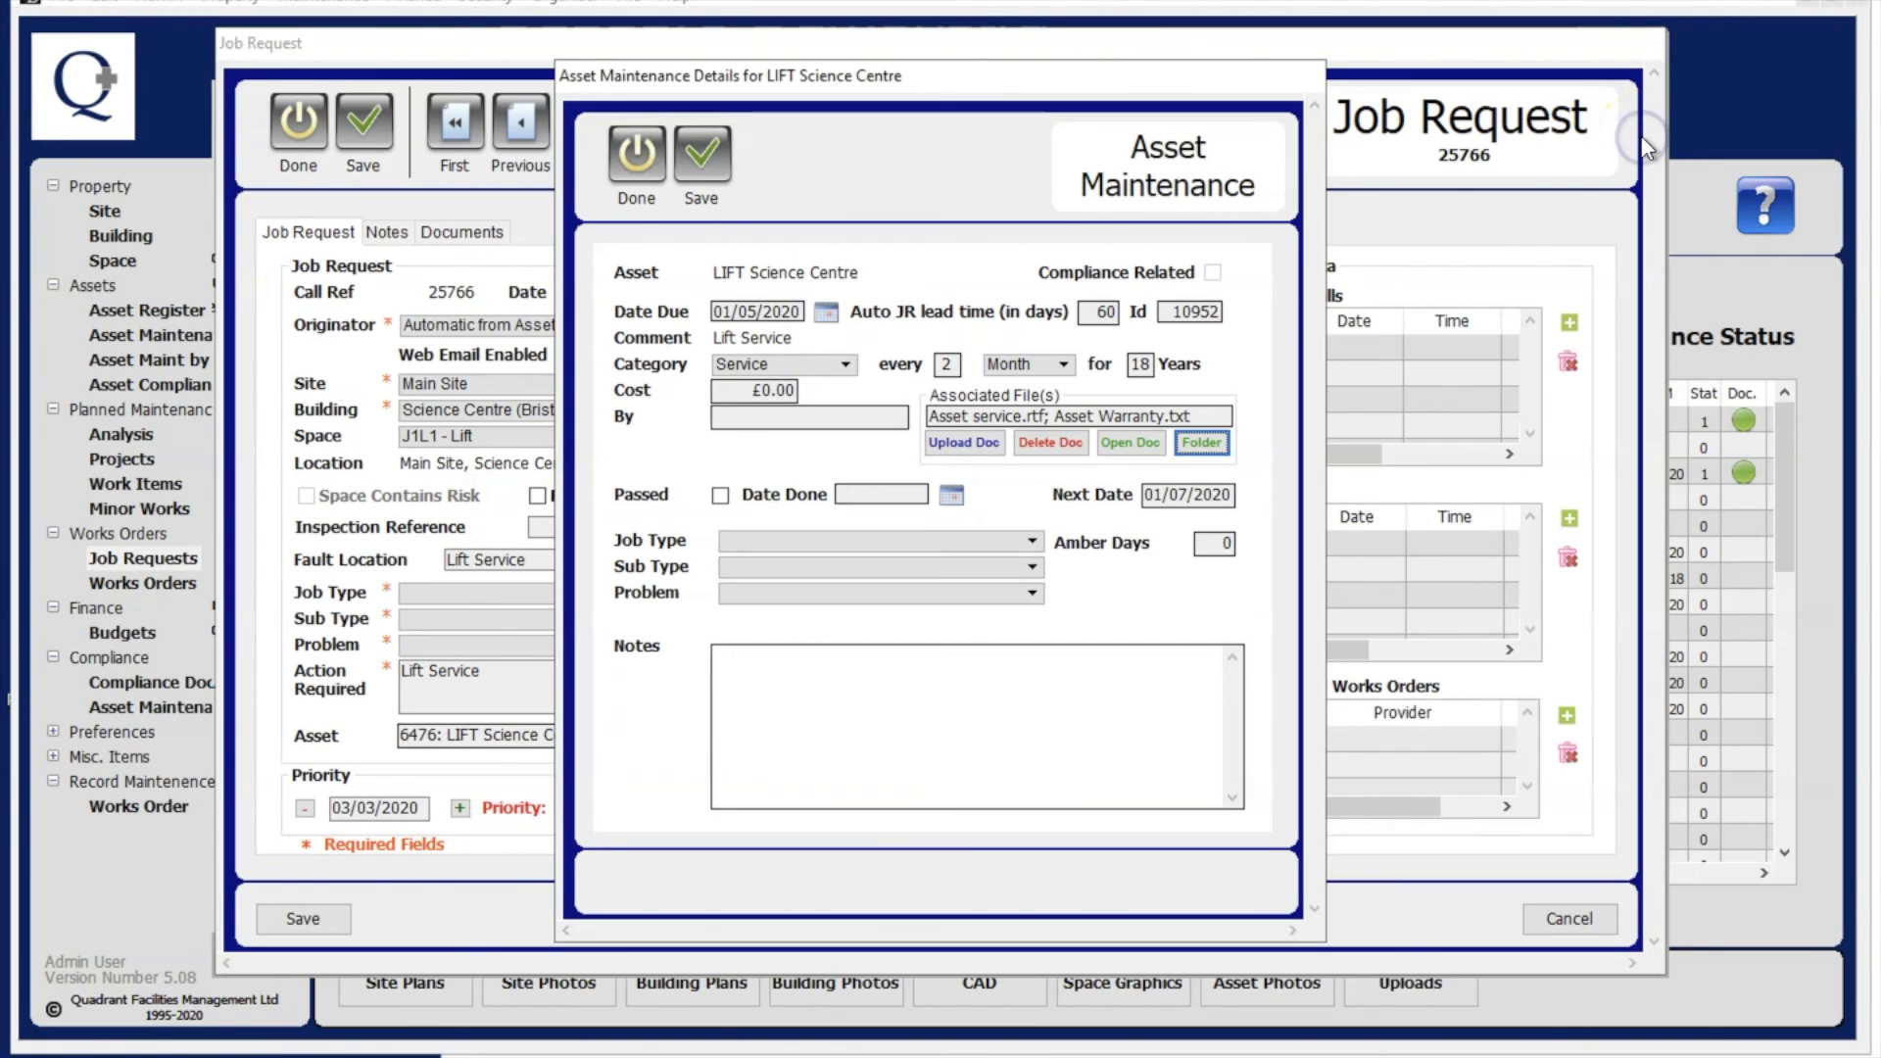
# Mark the lift maintenance as passed with the note "Lift maintenance complete, all fine" and save the record.
pyautogui.click(721, 497)
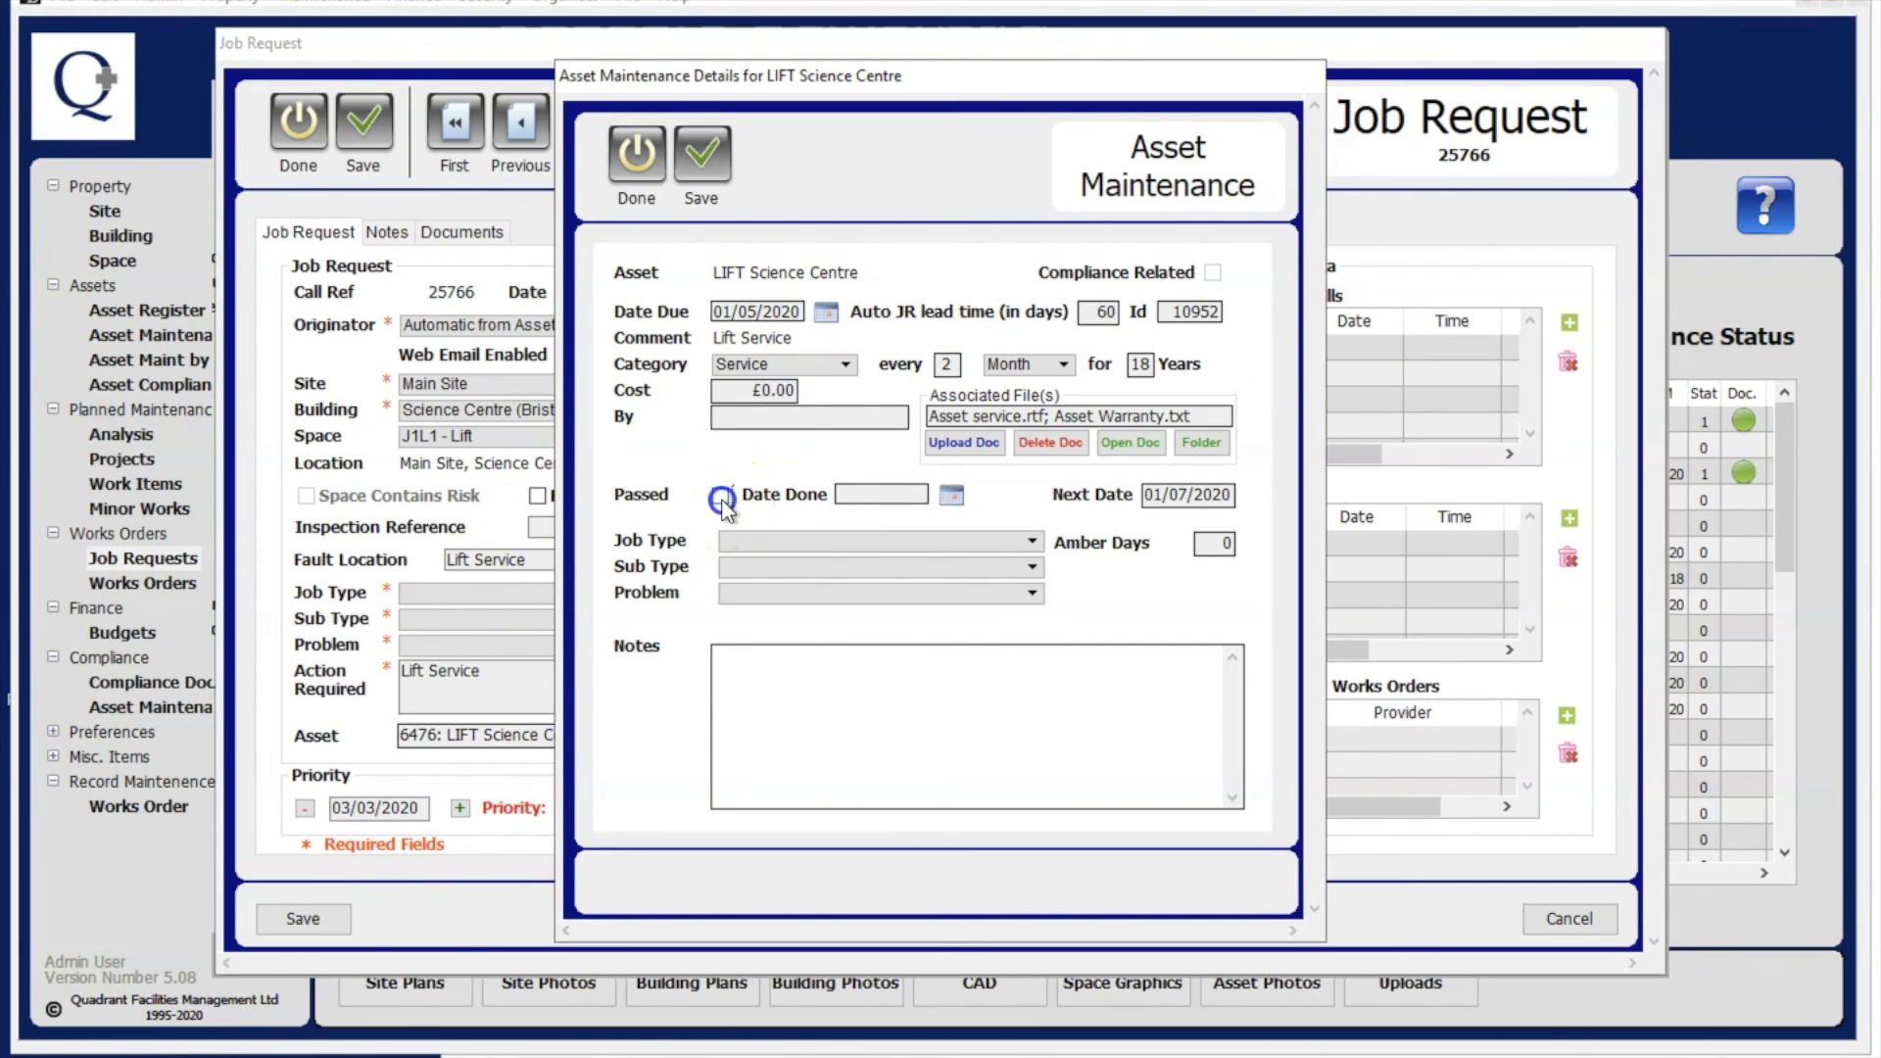
pyautogui.click(767, 667)
pyautogui.write('Lift maintenance complete, all fine')
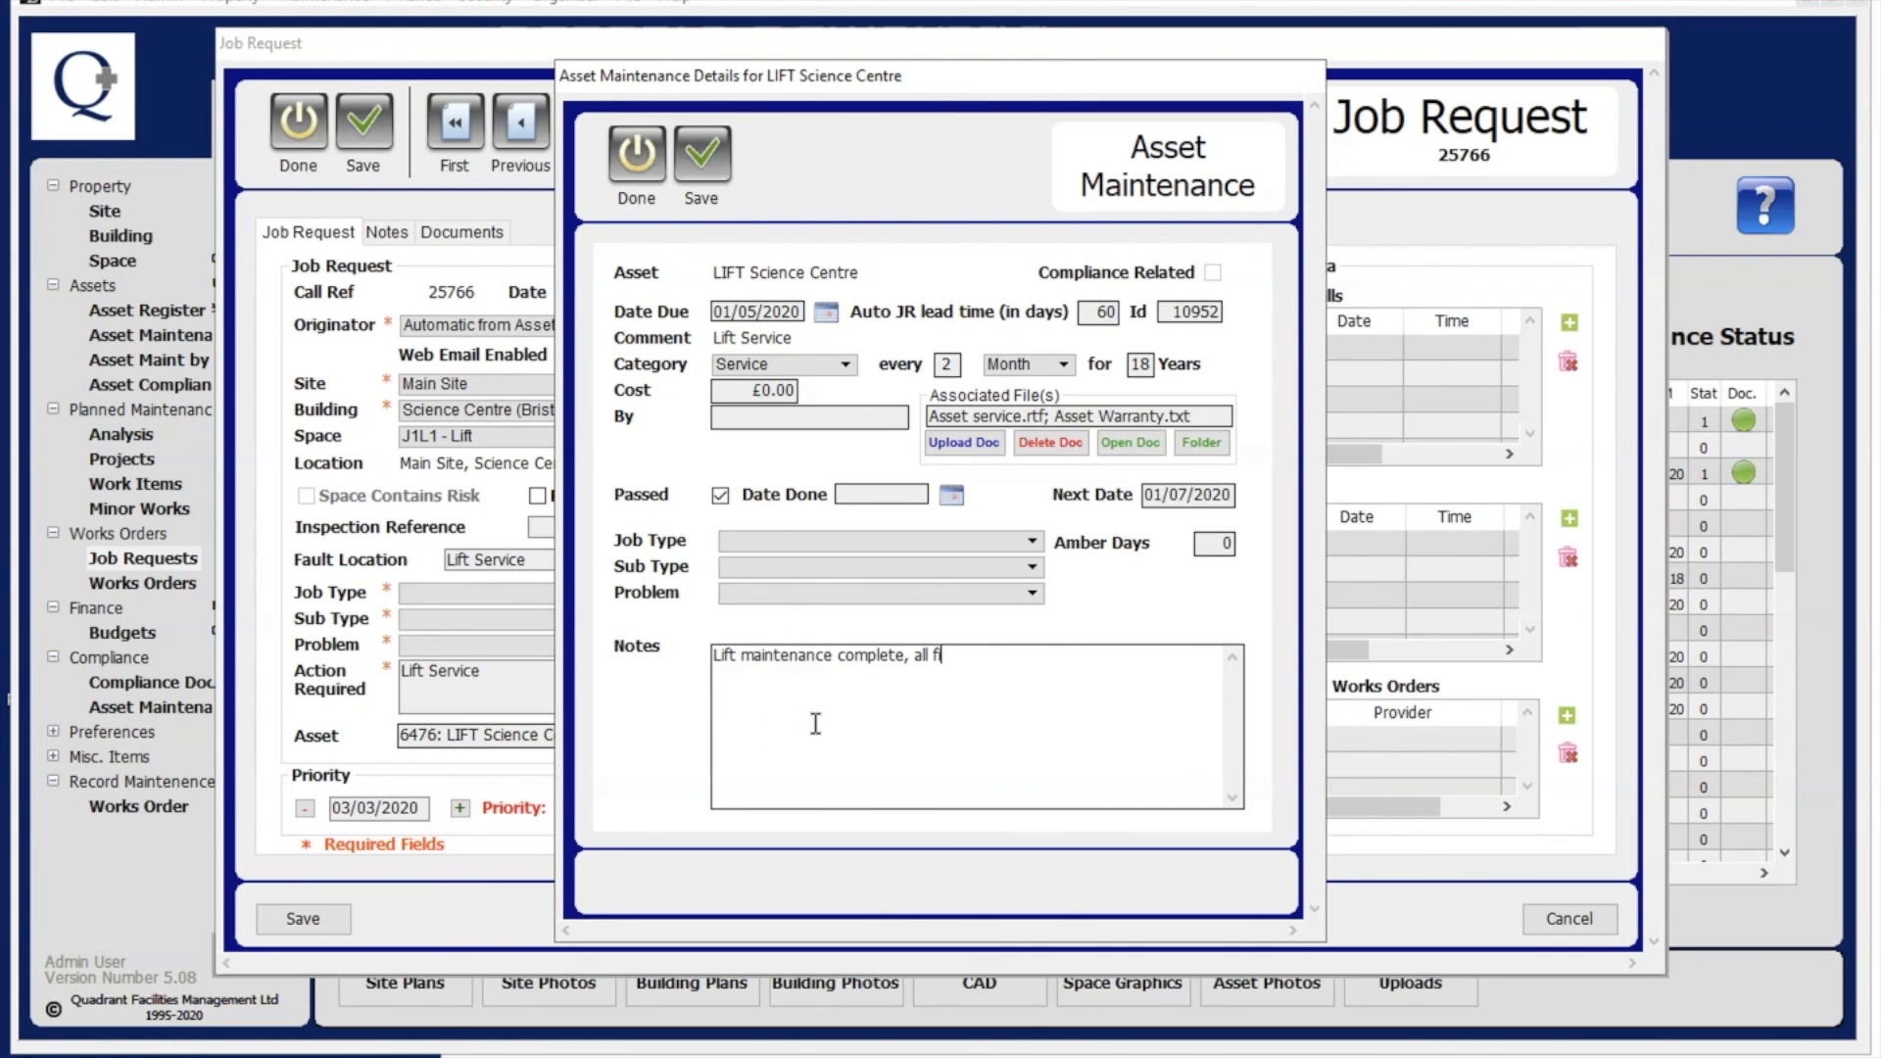
pyautogui.click(701, 162)
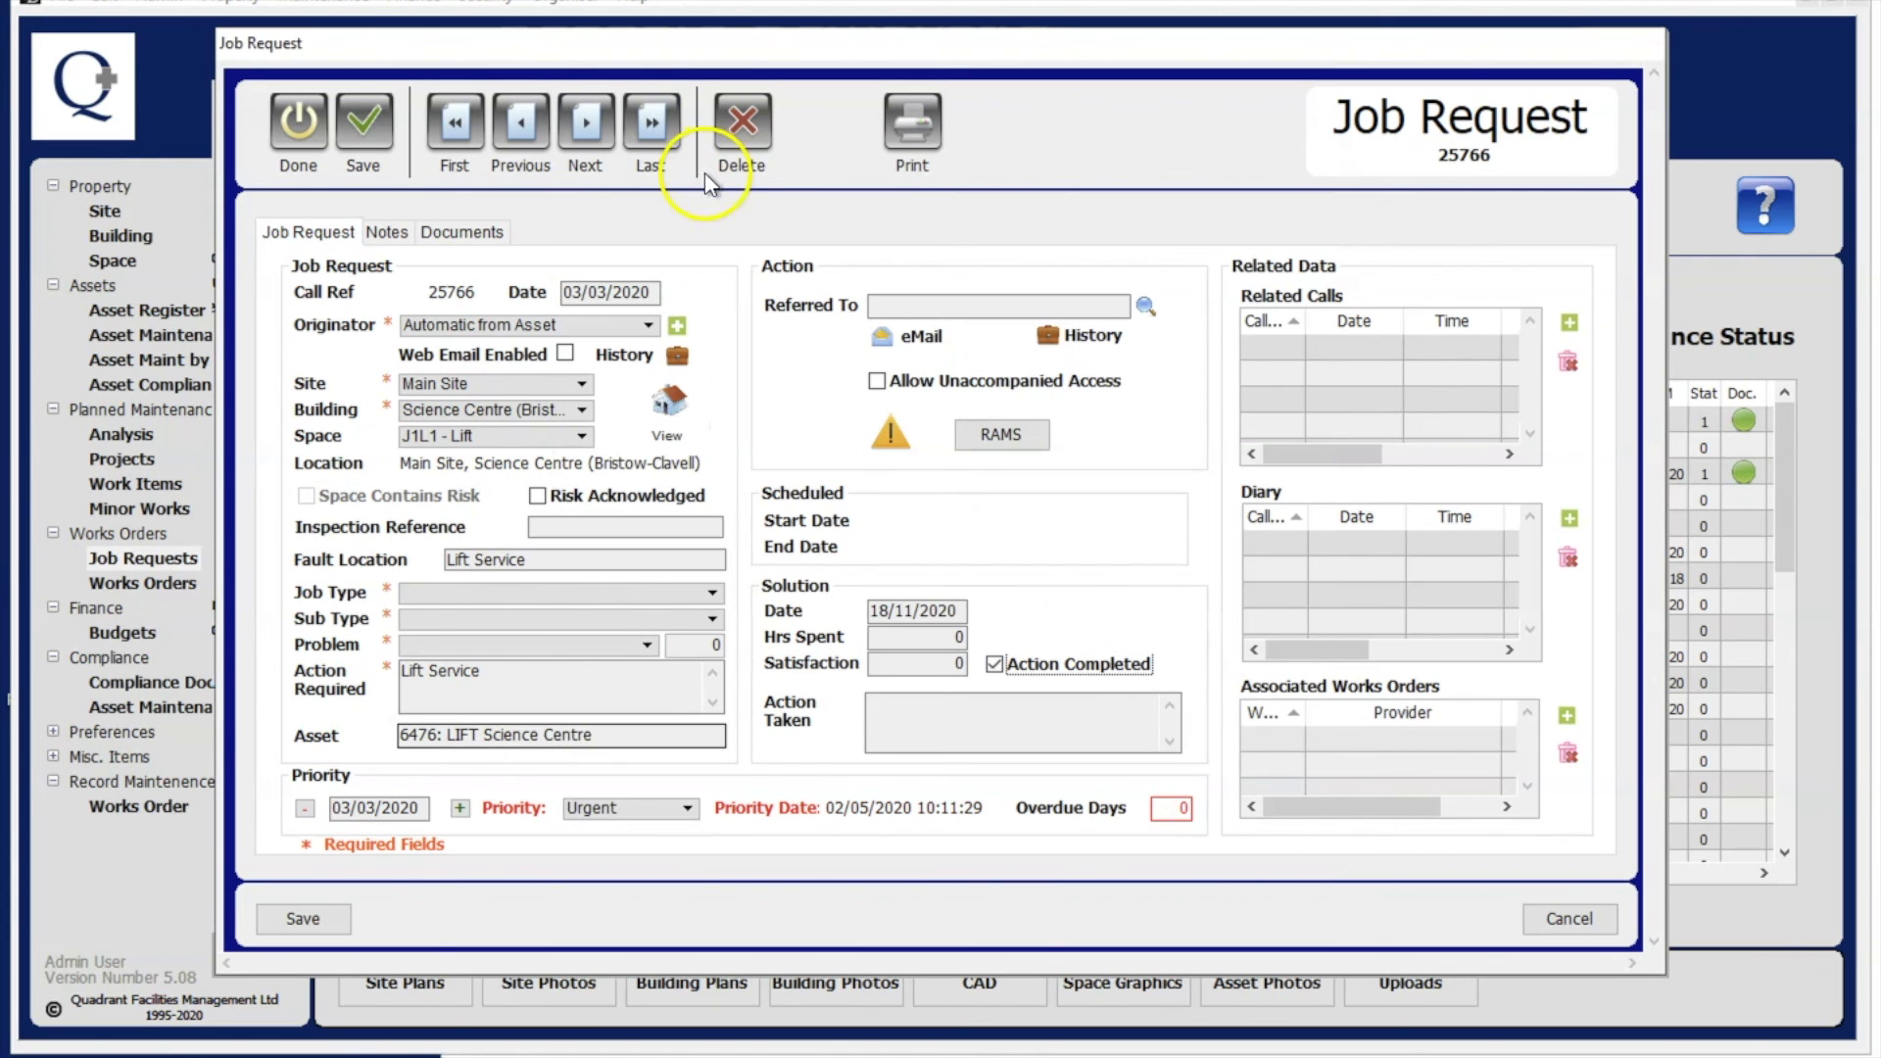